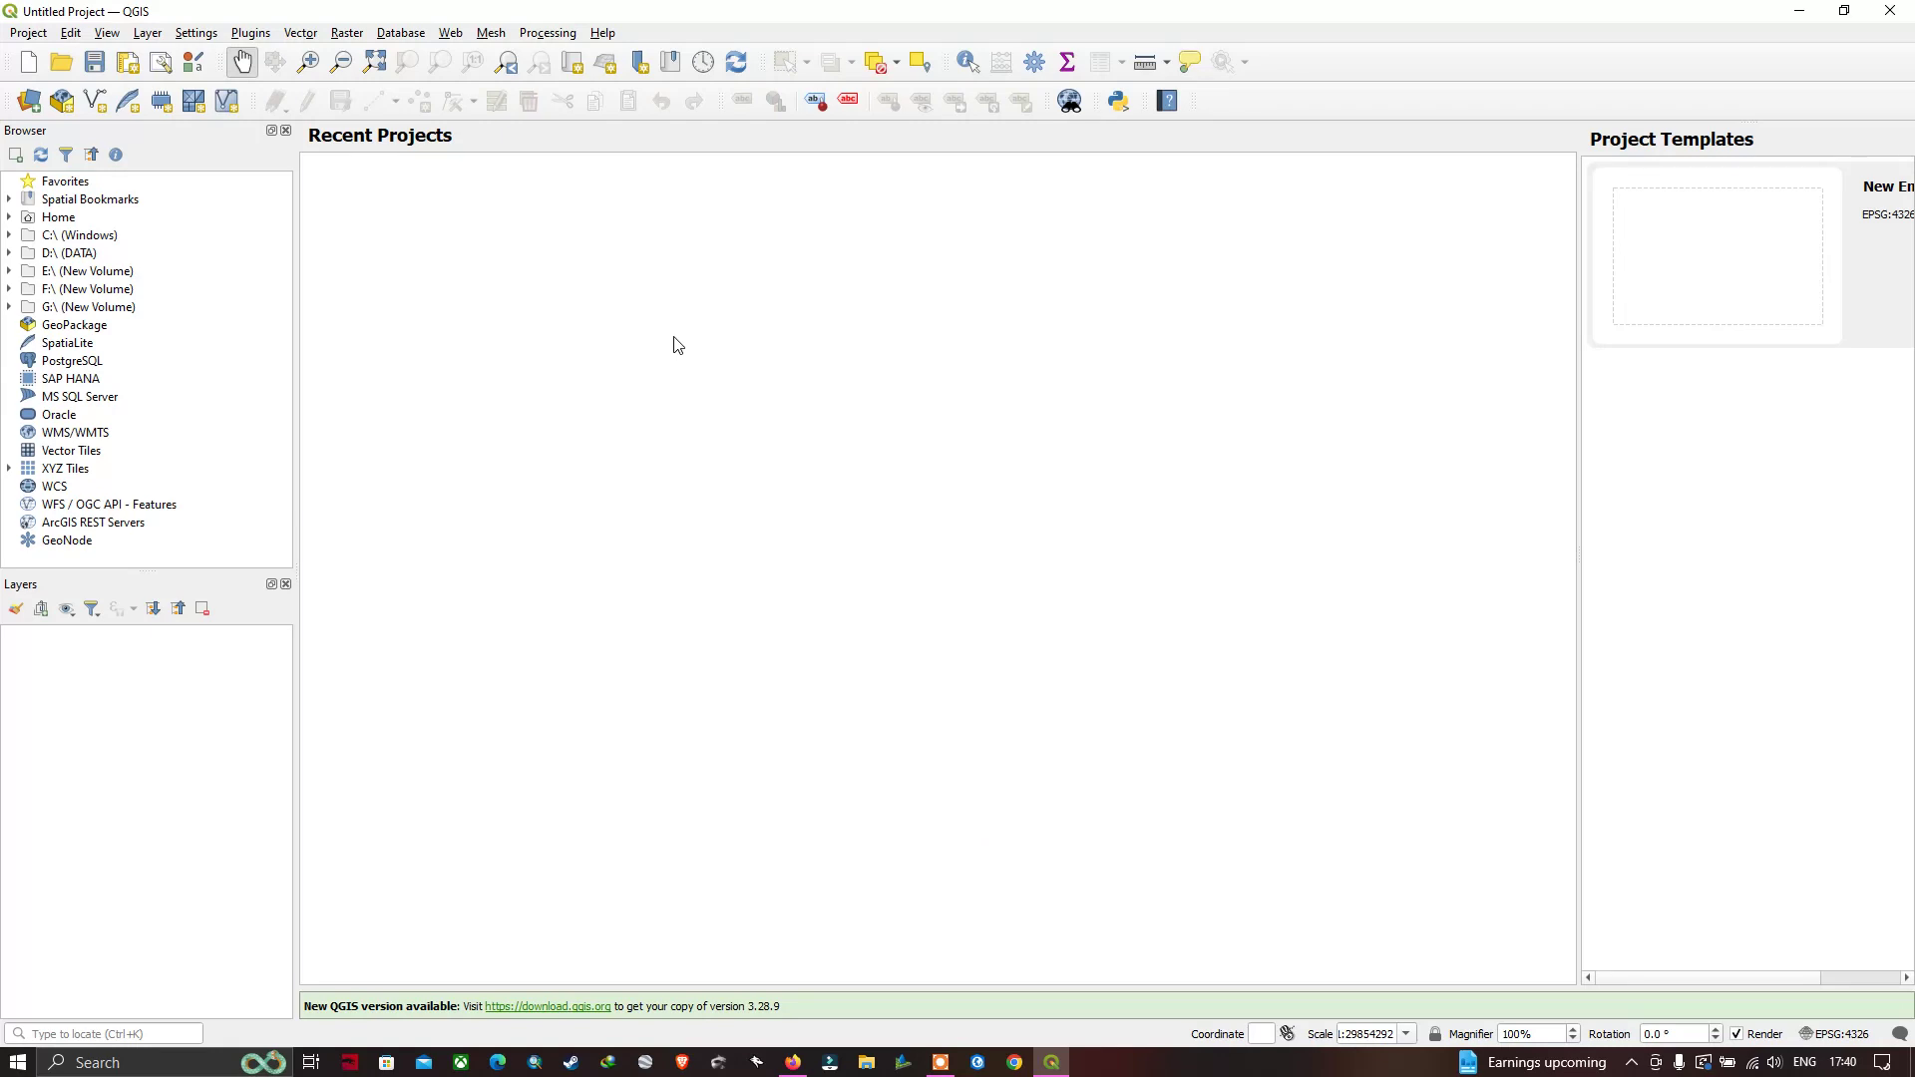
Step: Start a new temporary scratch layer named Demo_Create_layer_Add_point with Point geometry
left_click(148, 36)
mouse_move(198, 76)
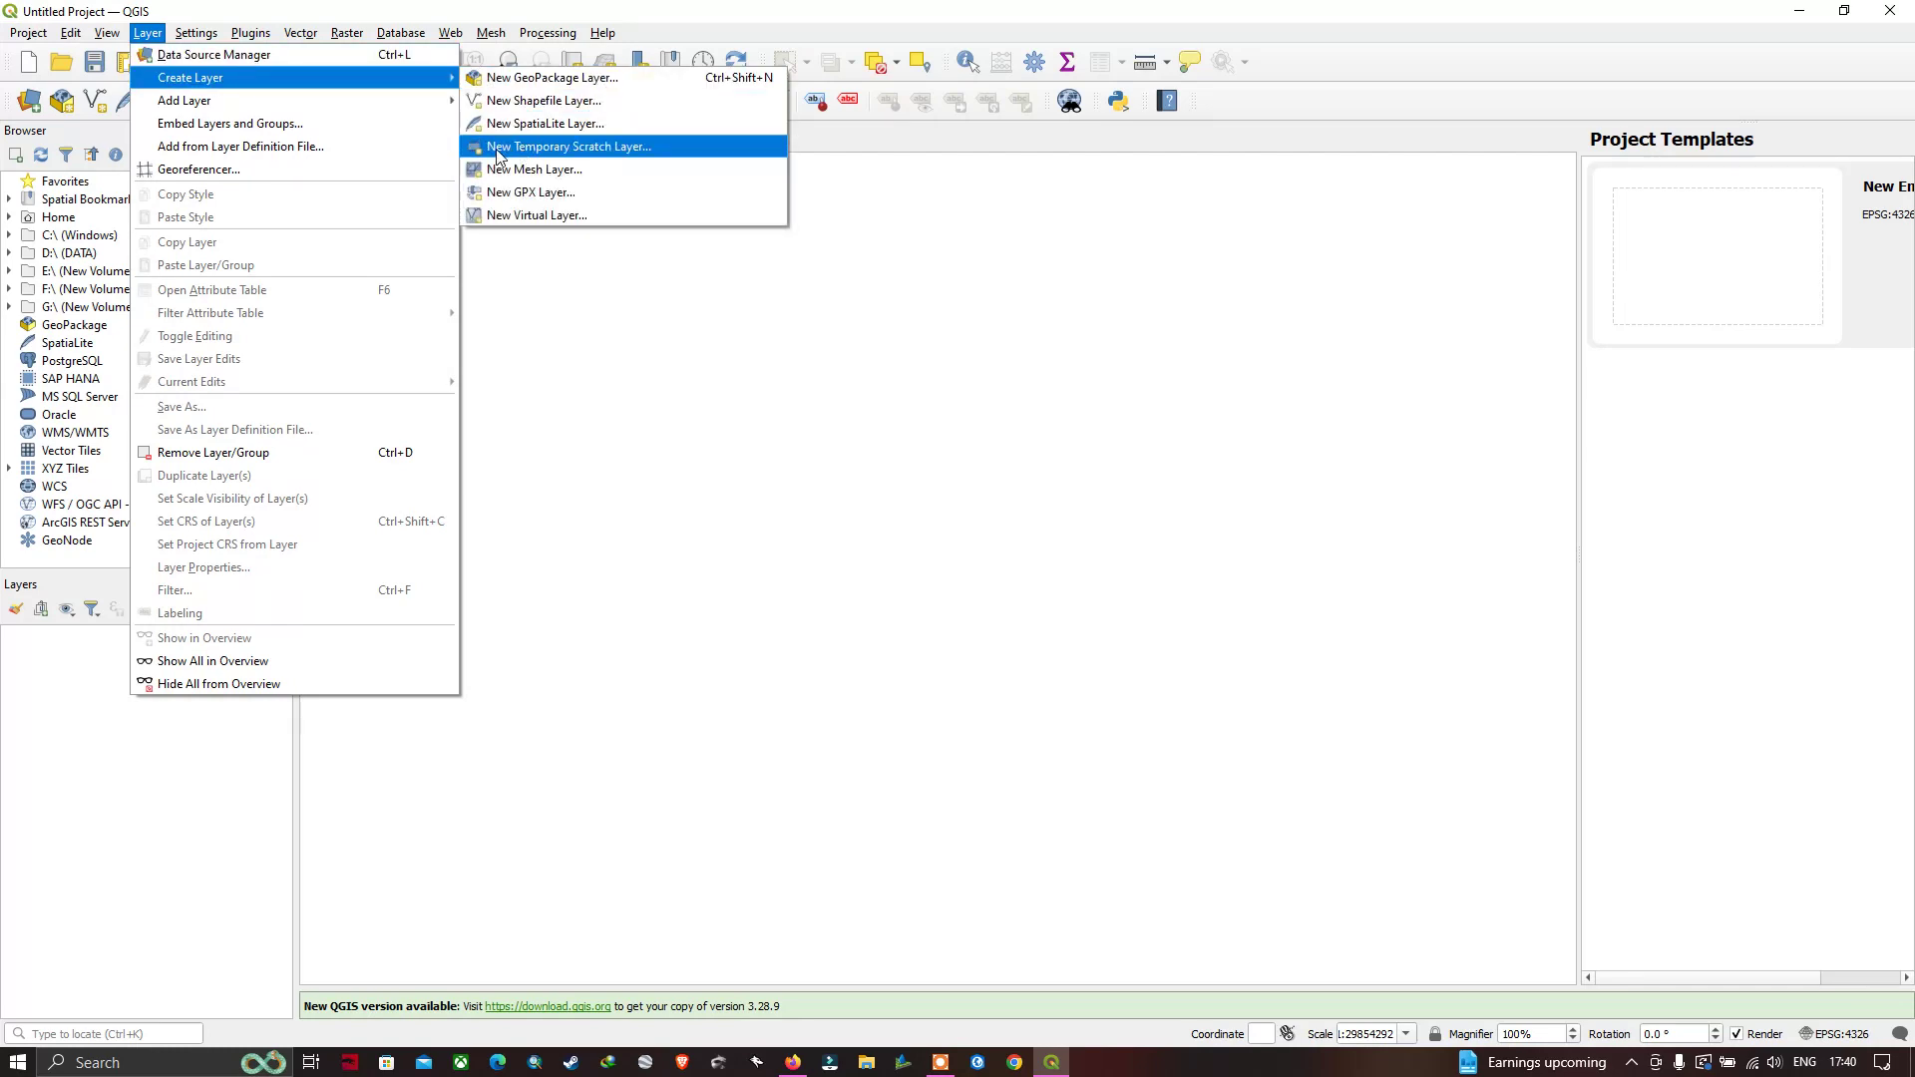
left_click(621, 150)
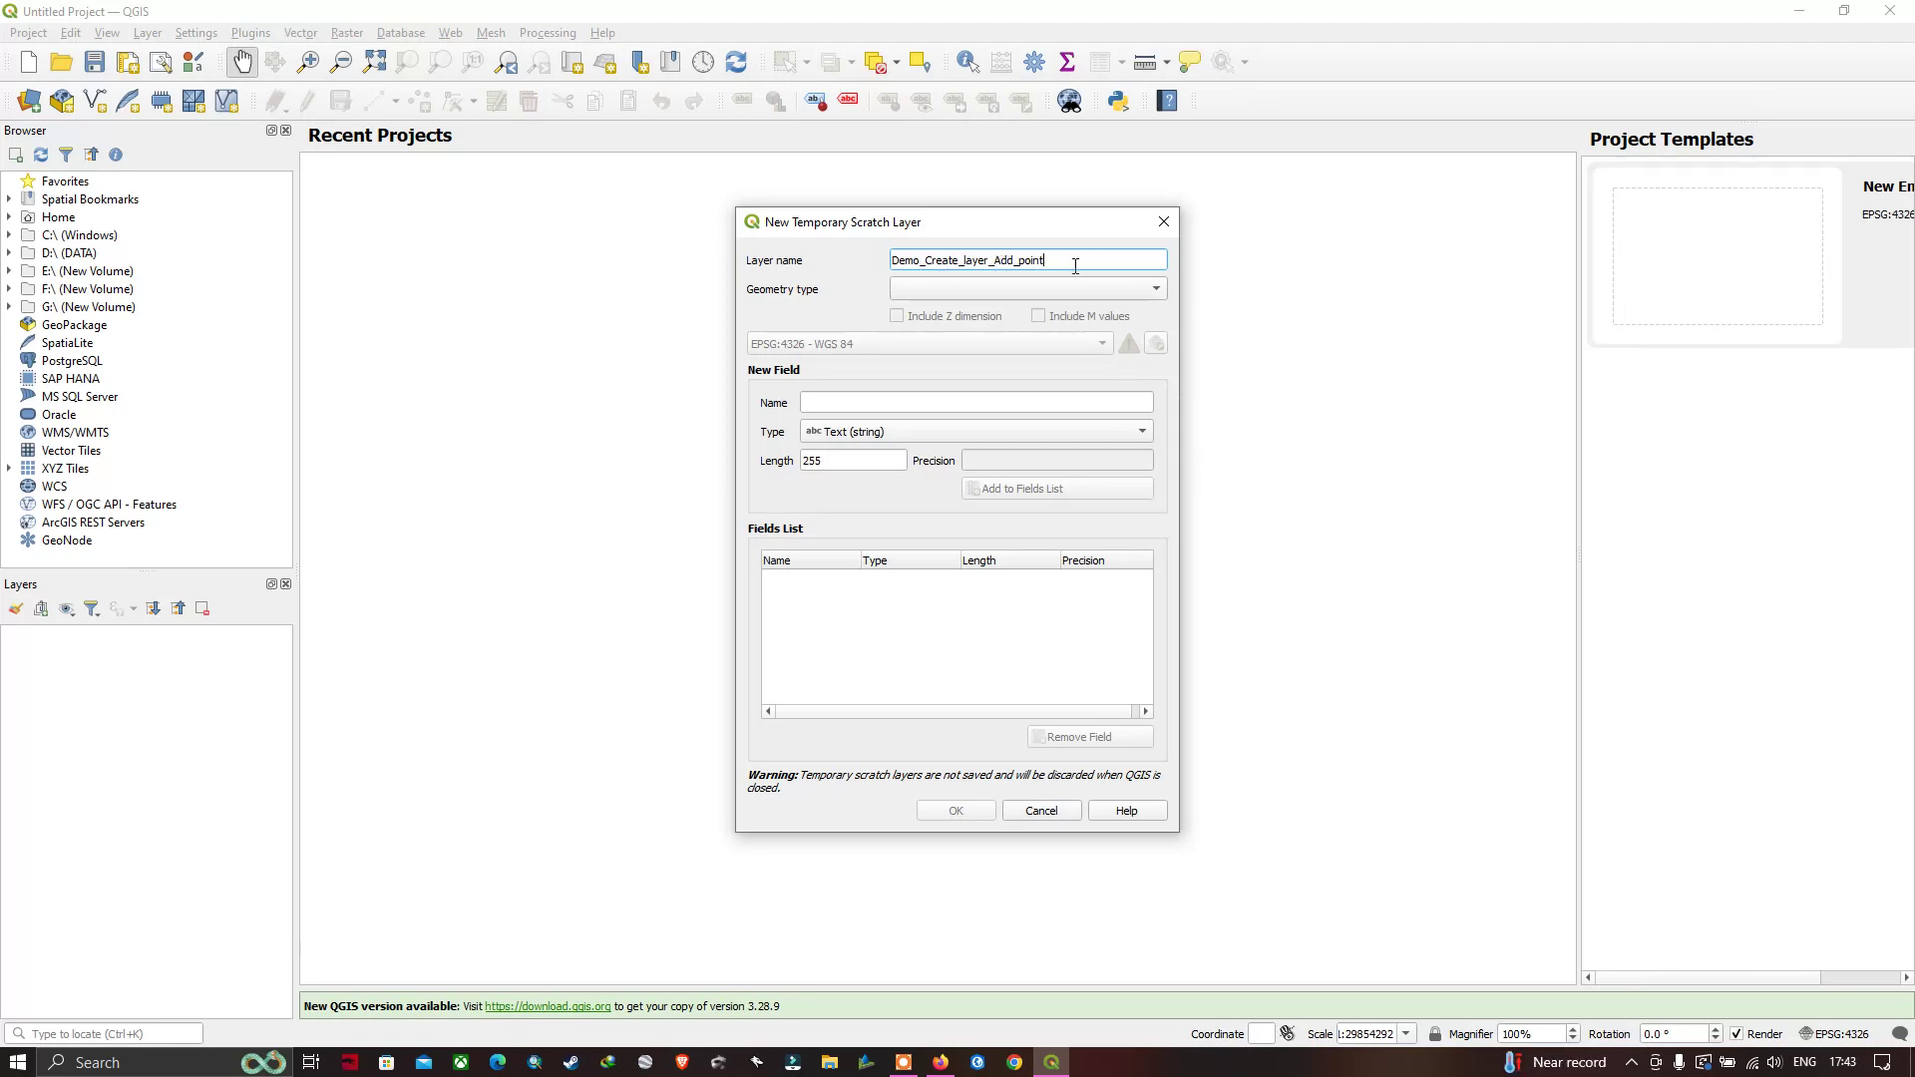
left_click(975, 290)
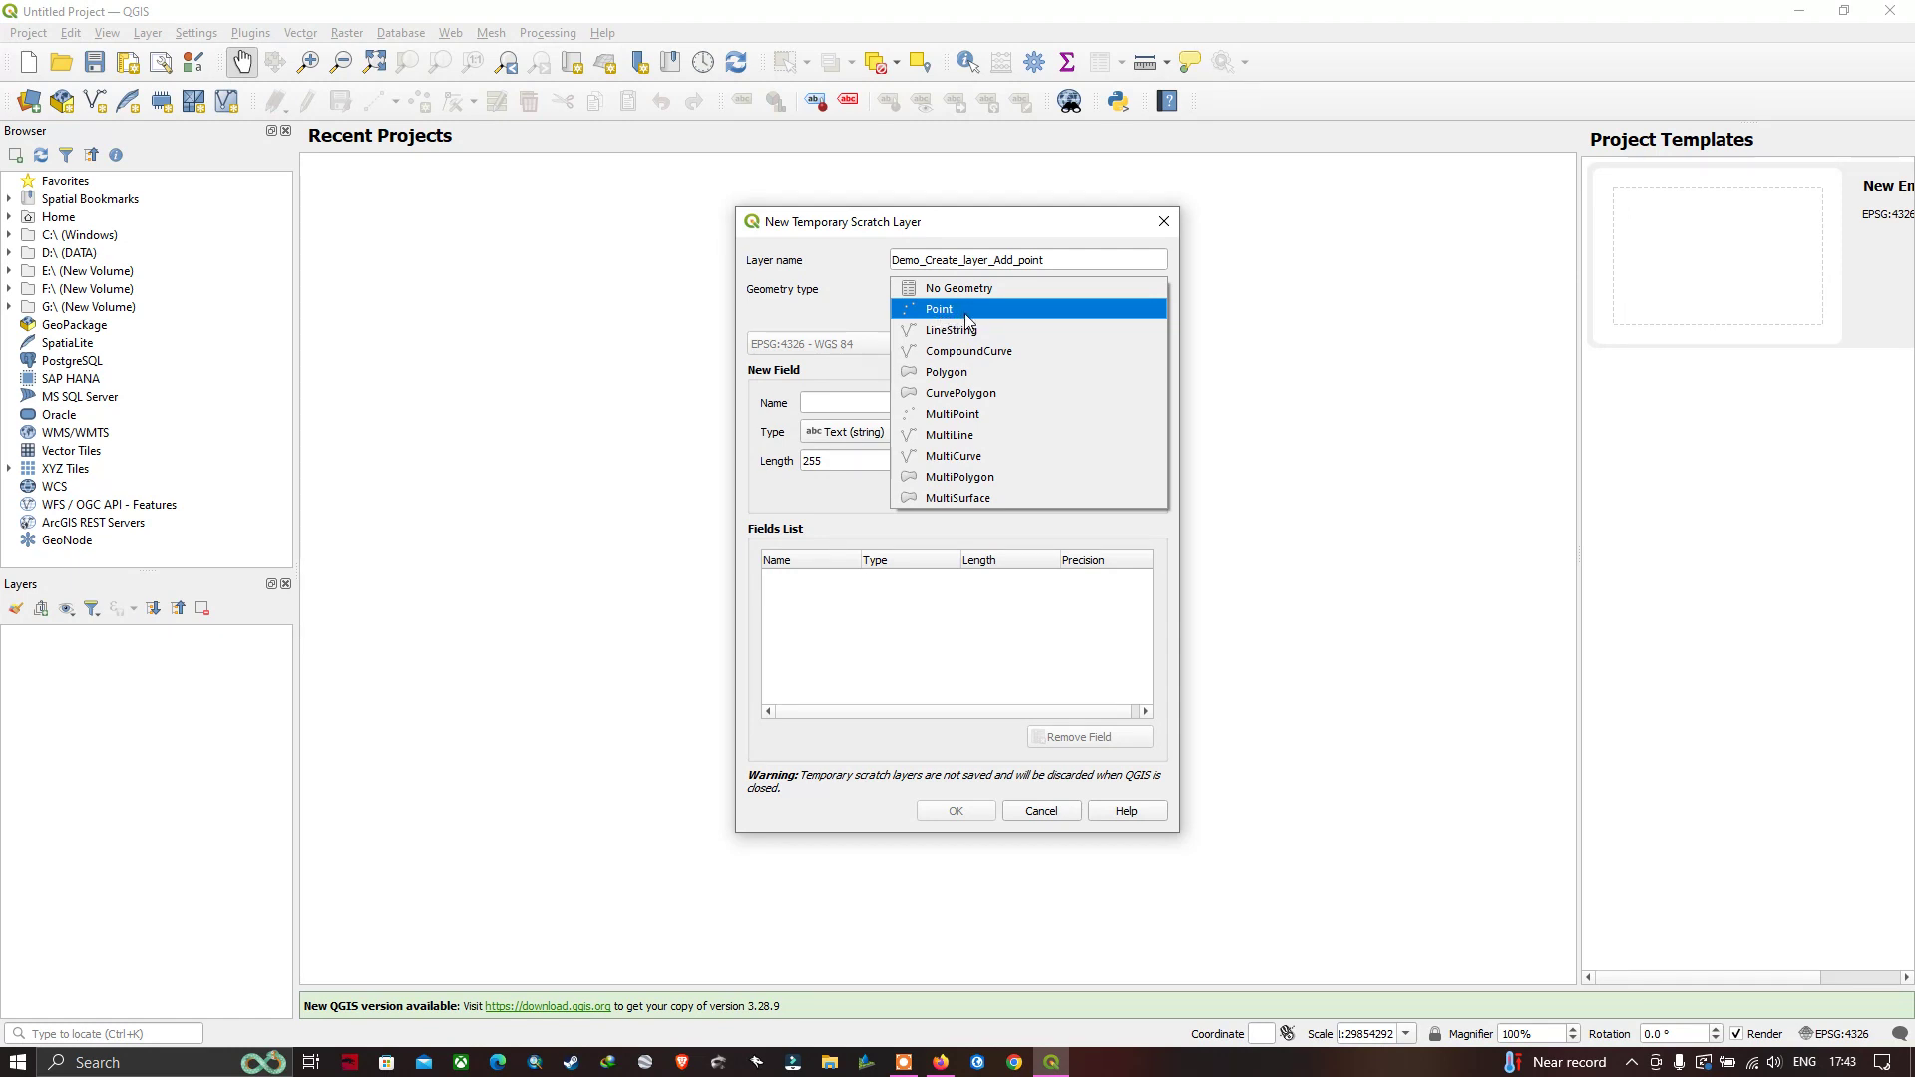
left_click(959, 314)
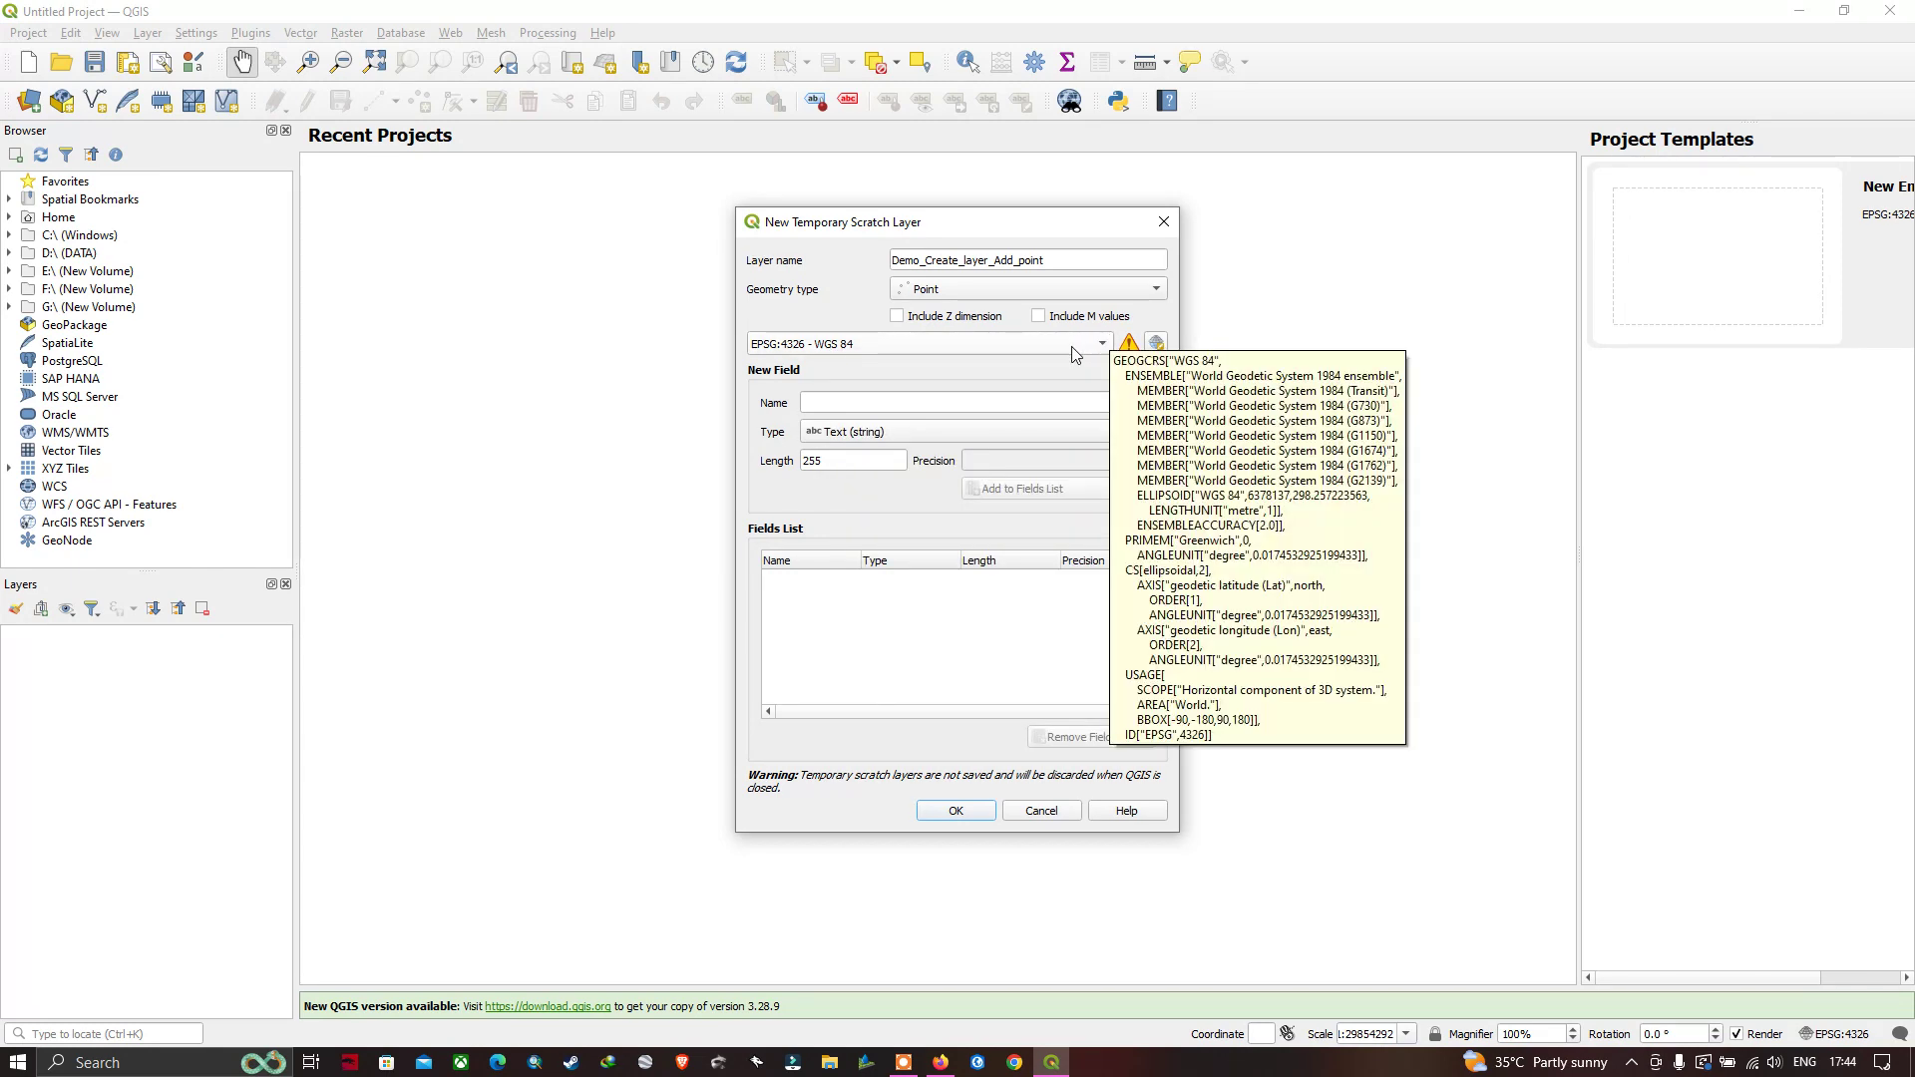
Step: Check the CRS selection, keep EPSG:4326 - WGS 84, and create the scratch layer
left_click(1156, 346)
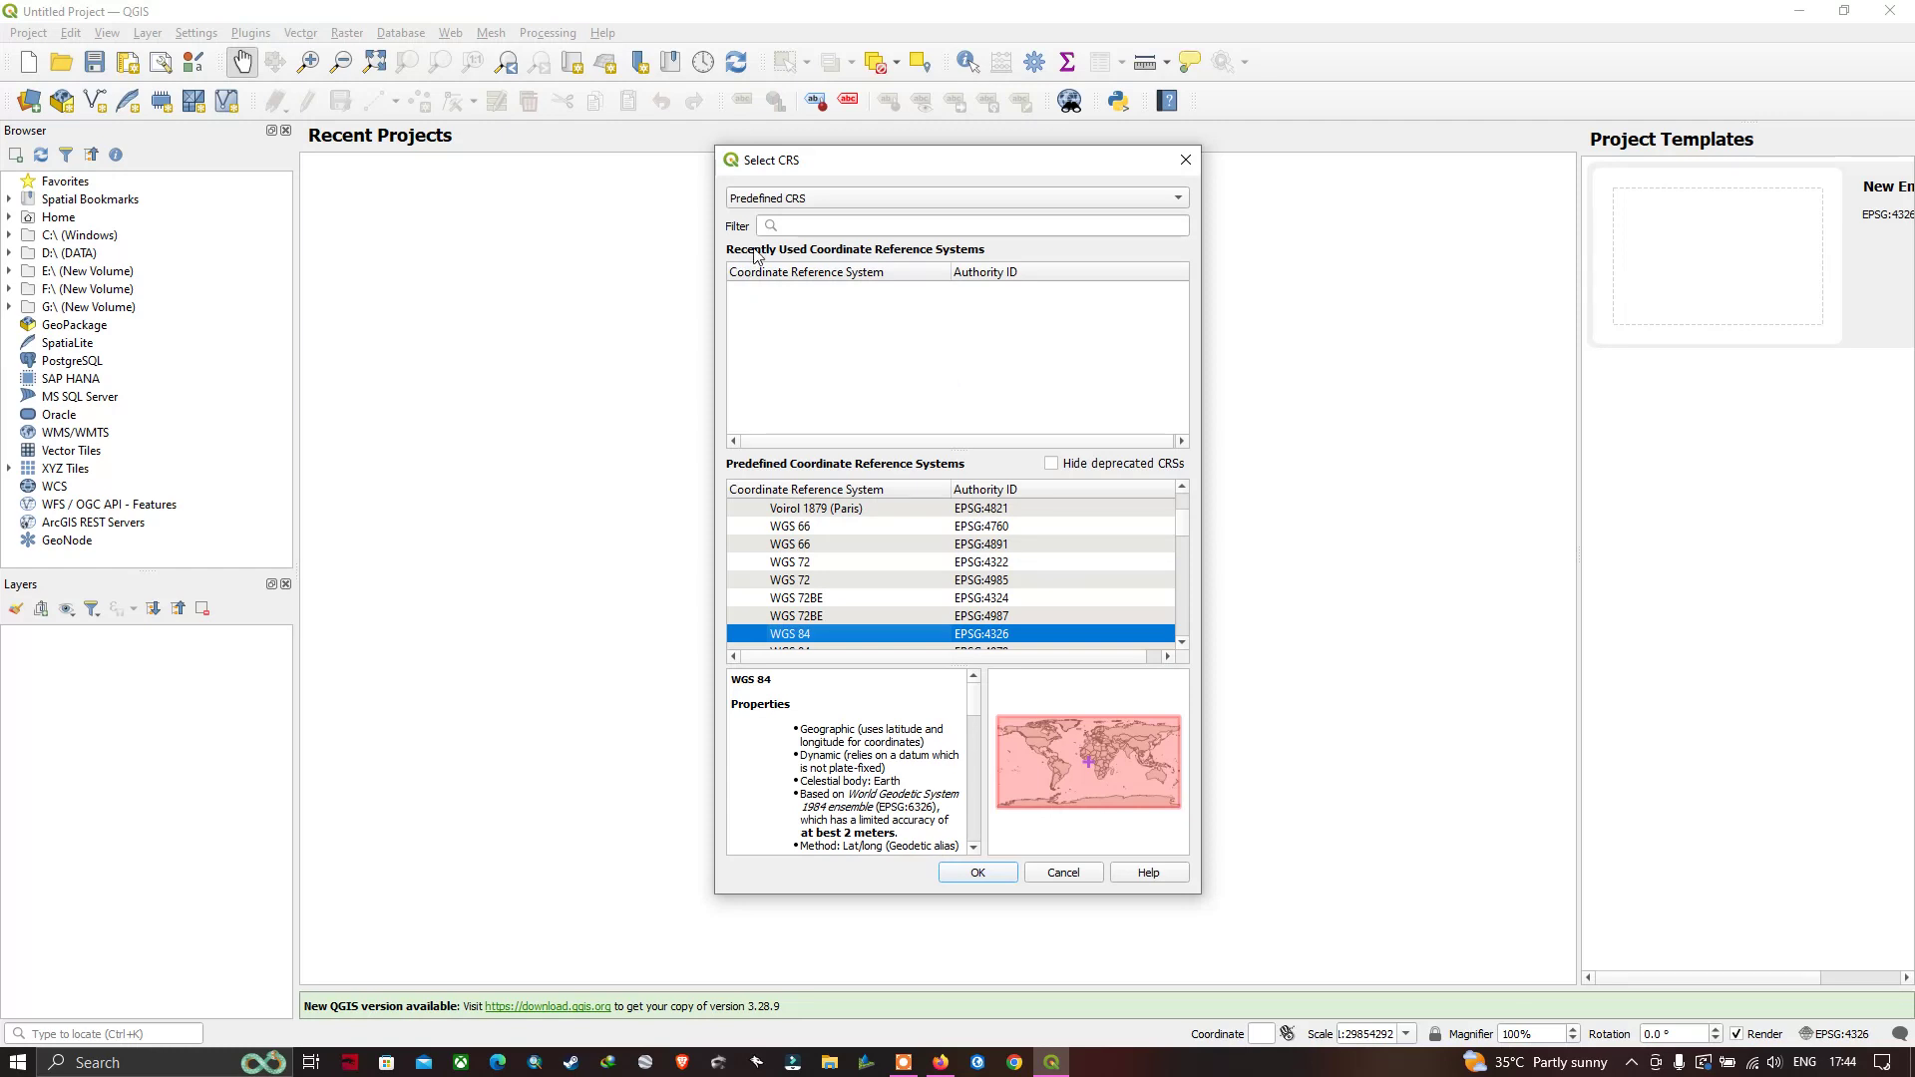
left_click(782, 230)
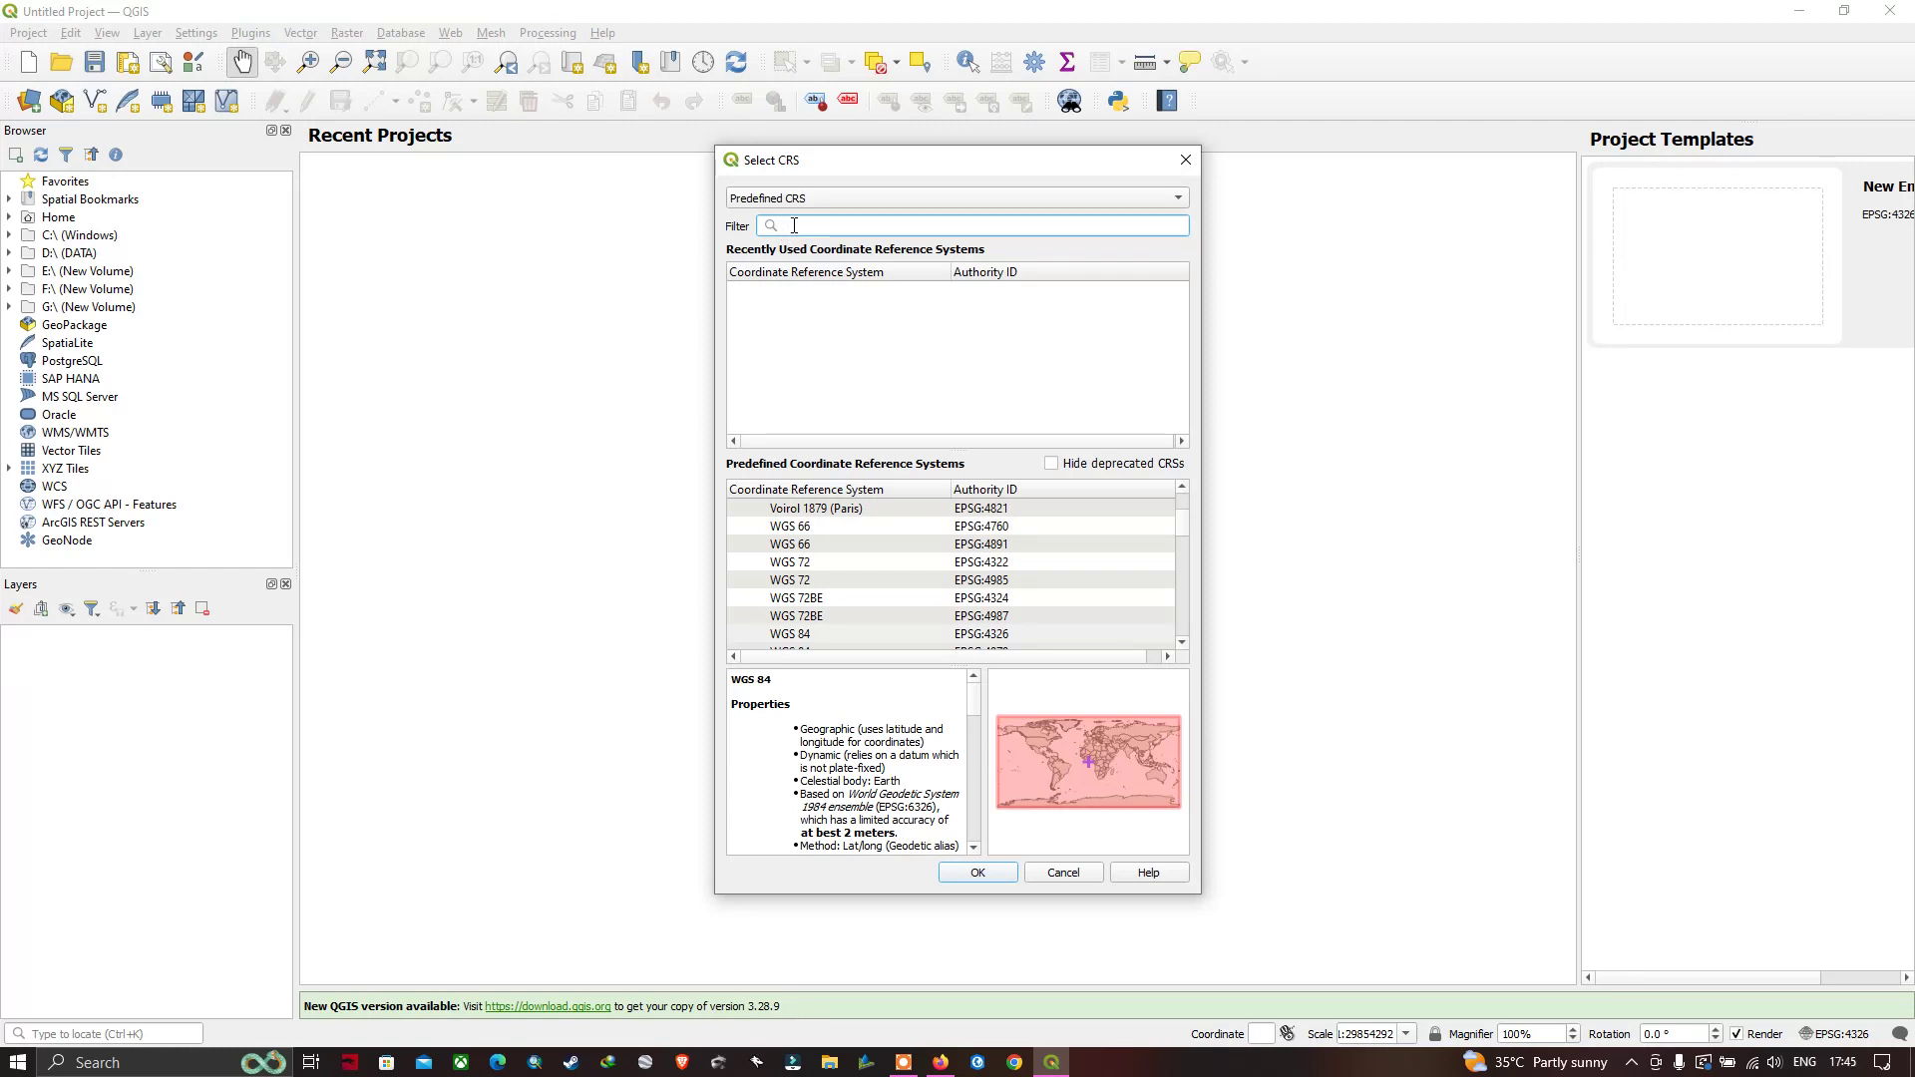
left_click(1075, 872)
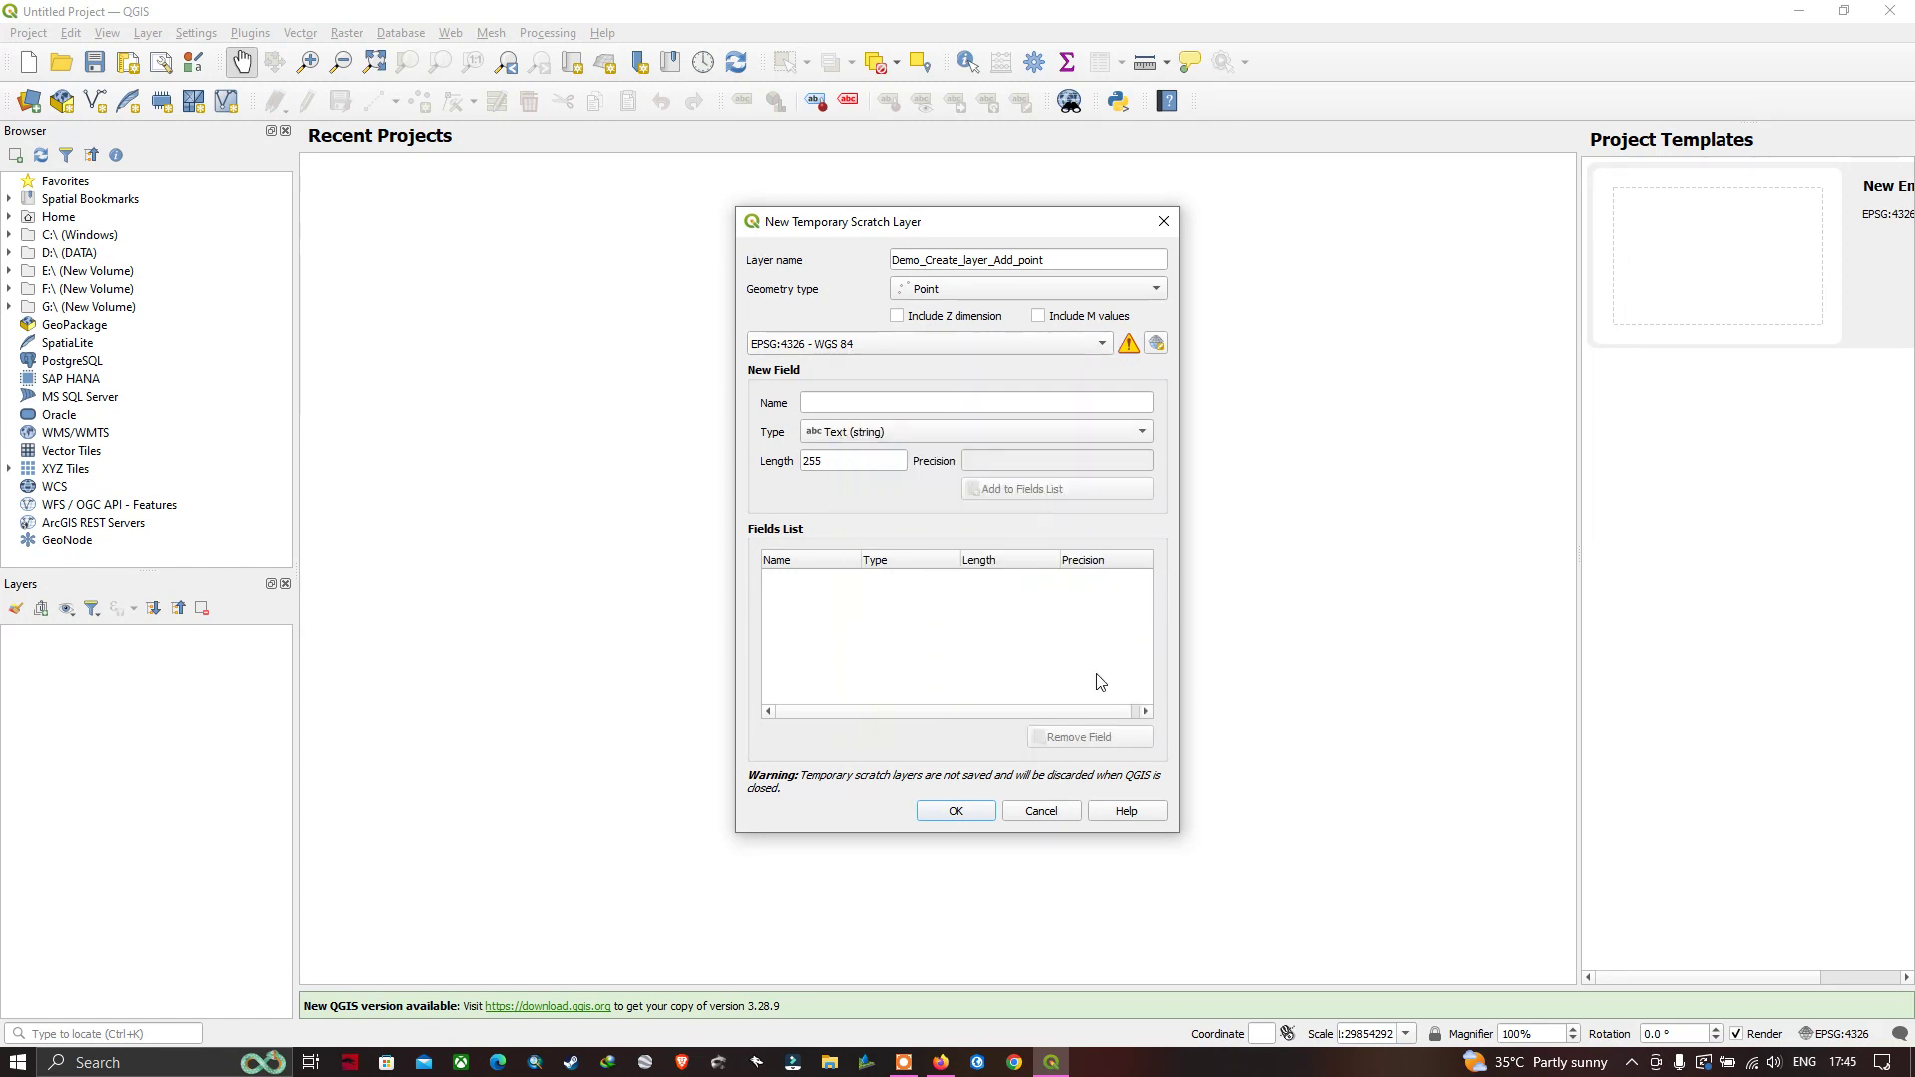
left_click(950, 813)
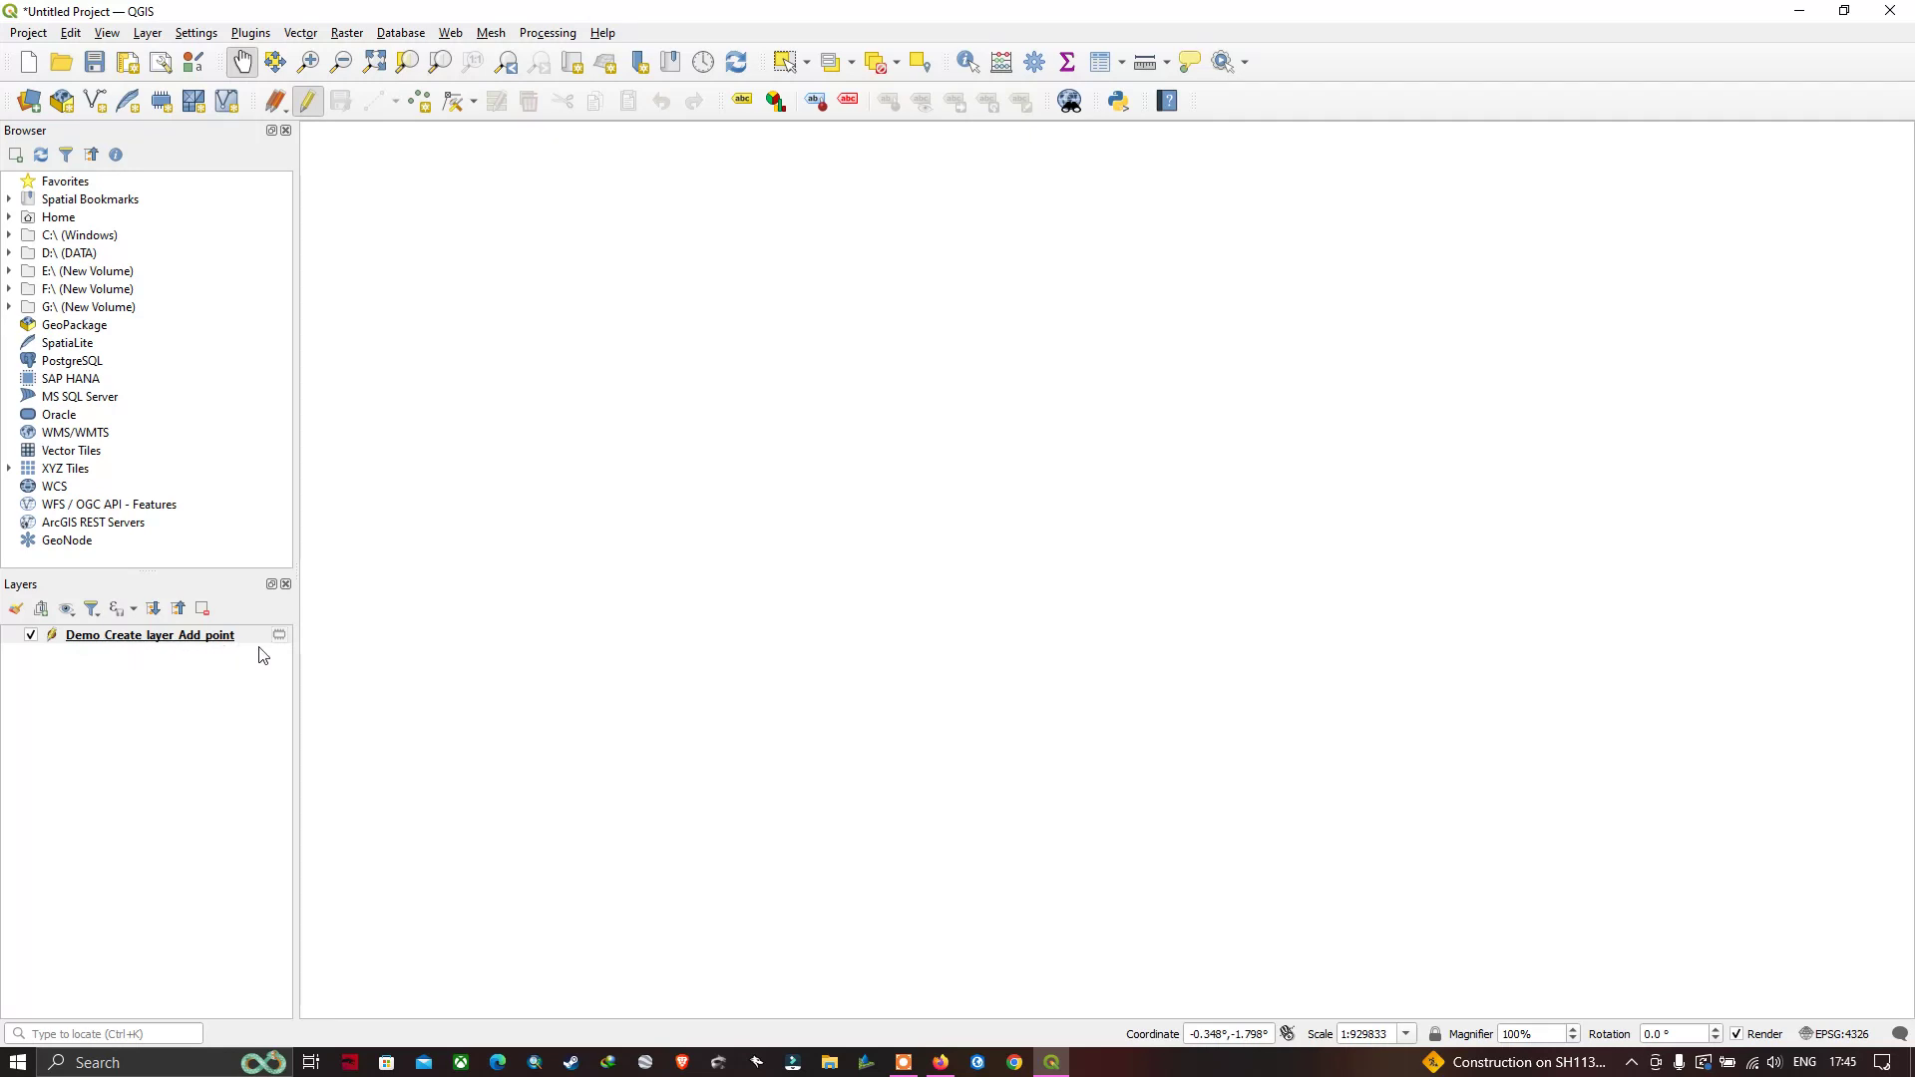
Step: View the symbology properties of the Demo_Create_layer_Add_point layer and close them without changes
left_click(115, 659)
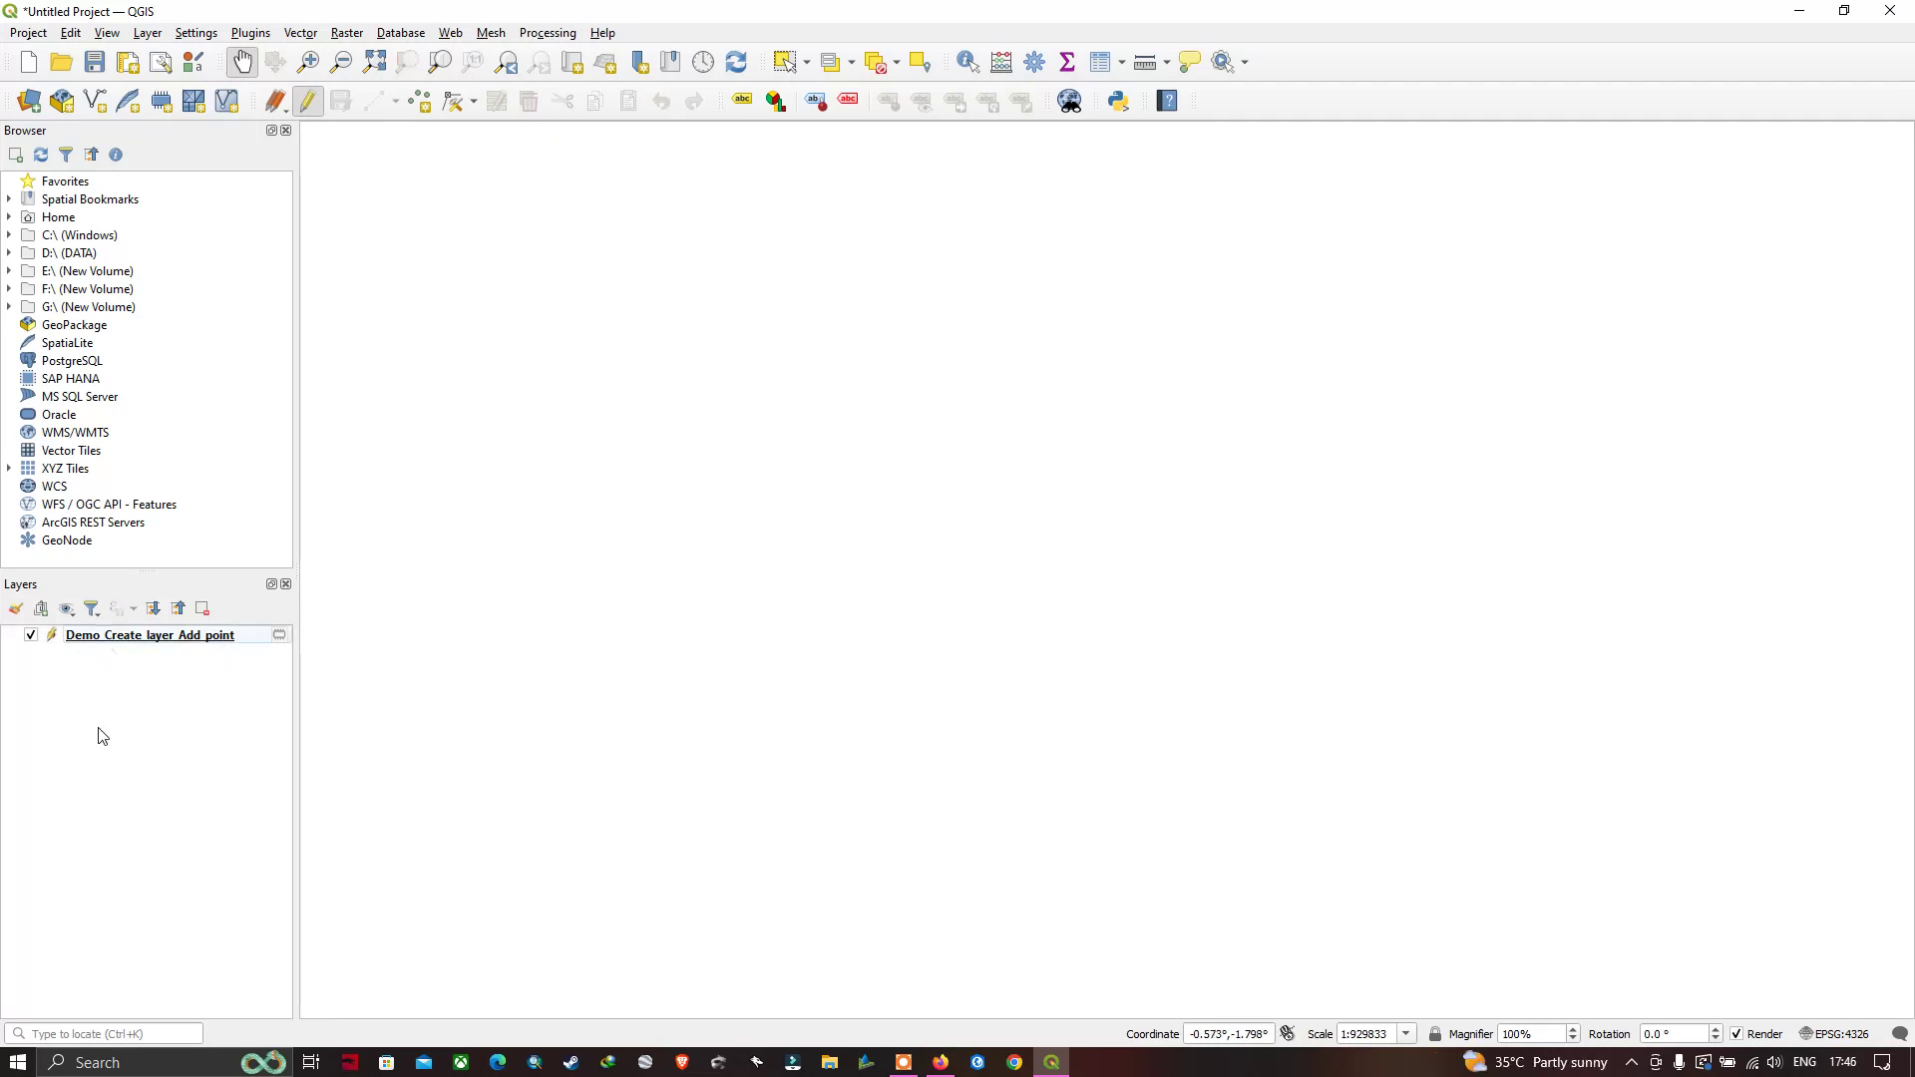
left_click(148, 645)
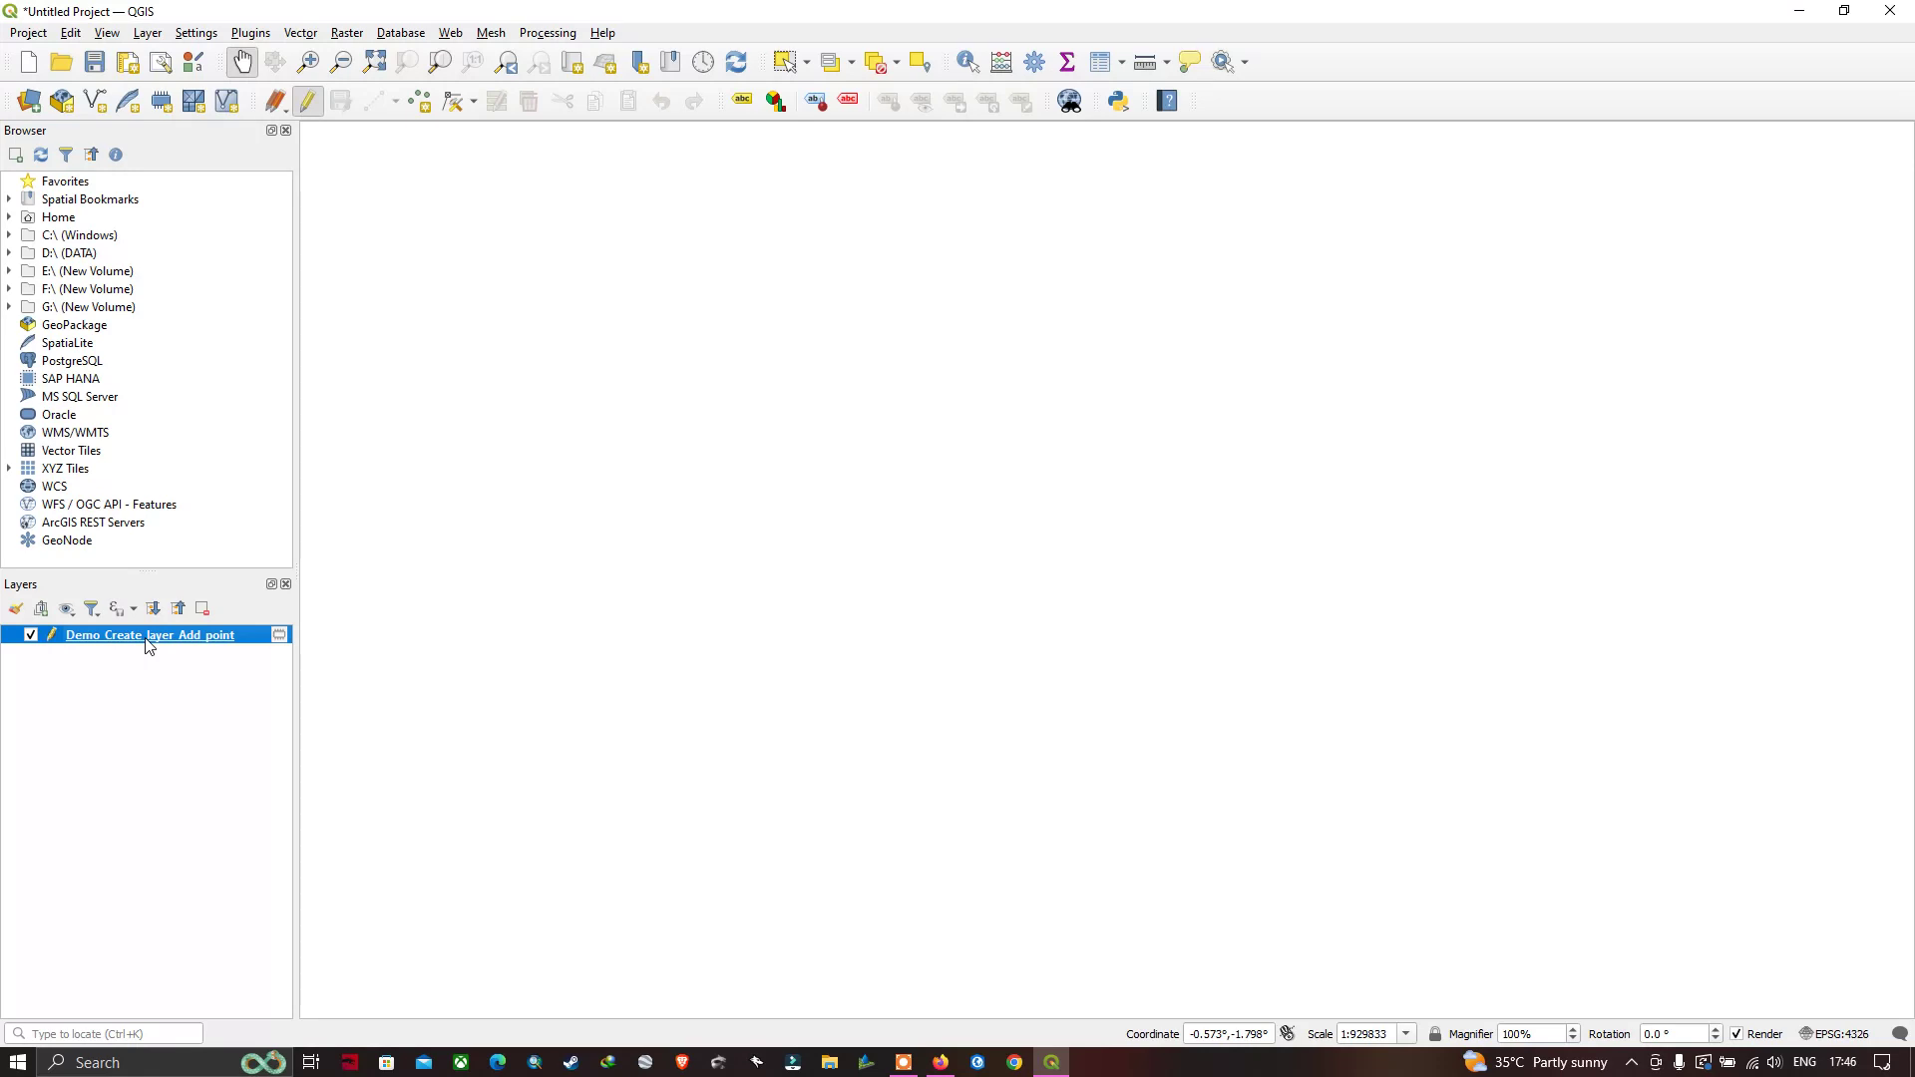
double_click(147, 635)
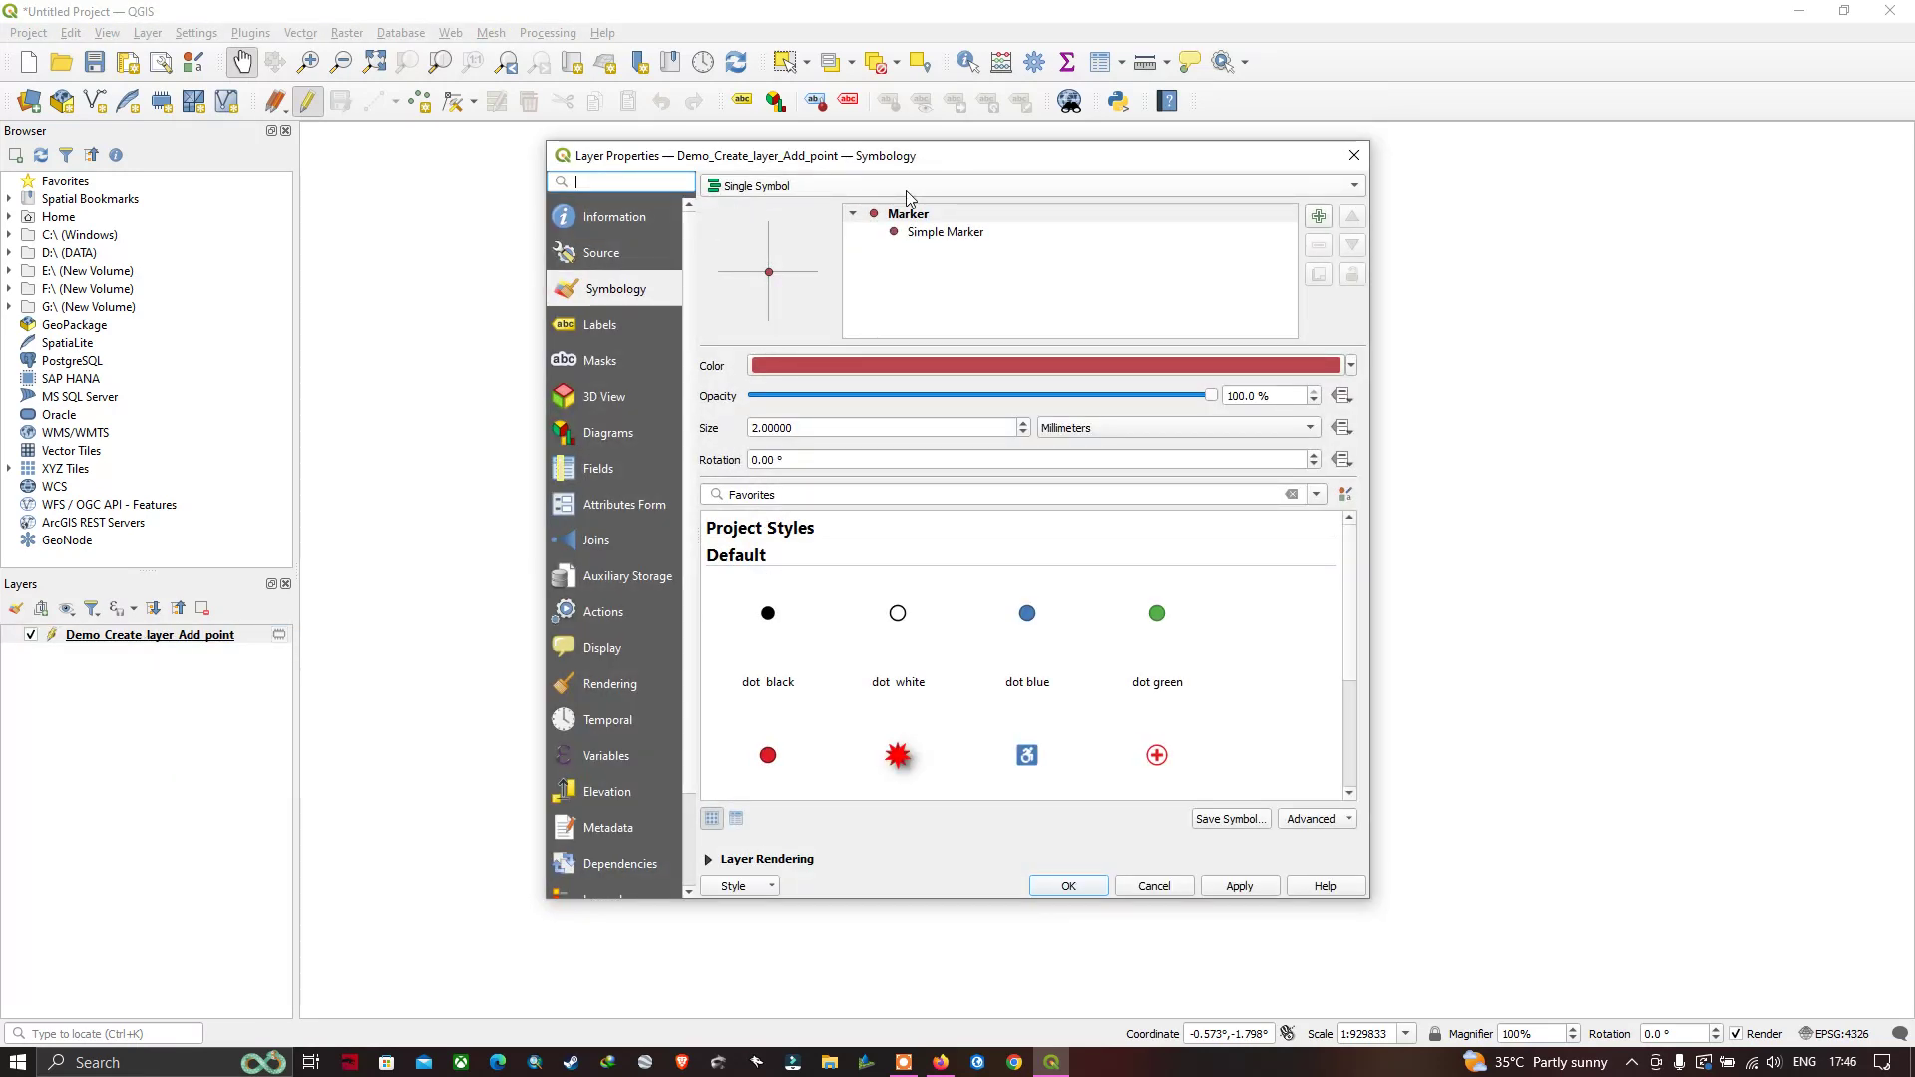
left_click(1157, 887)
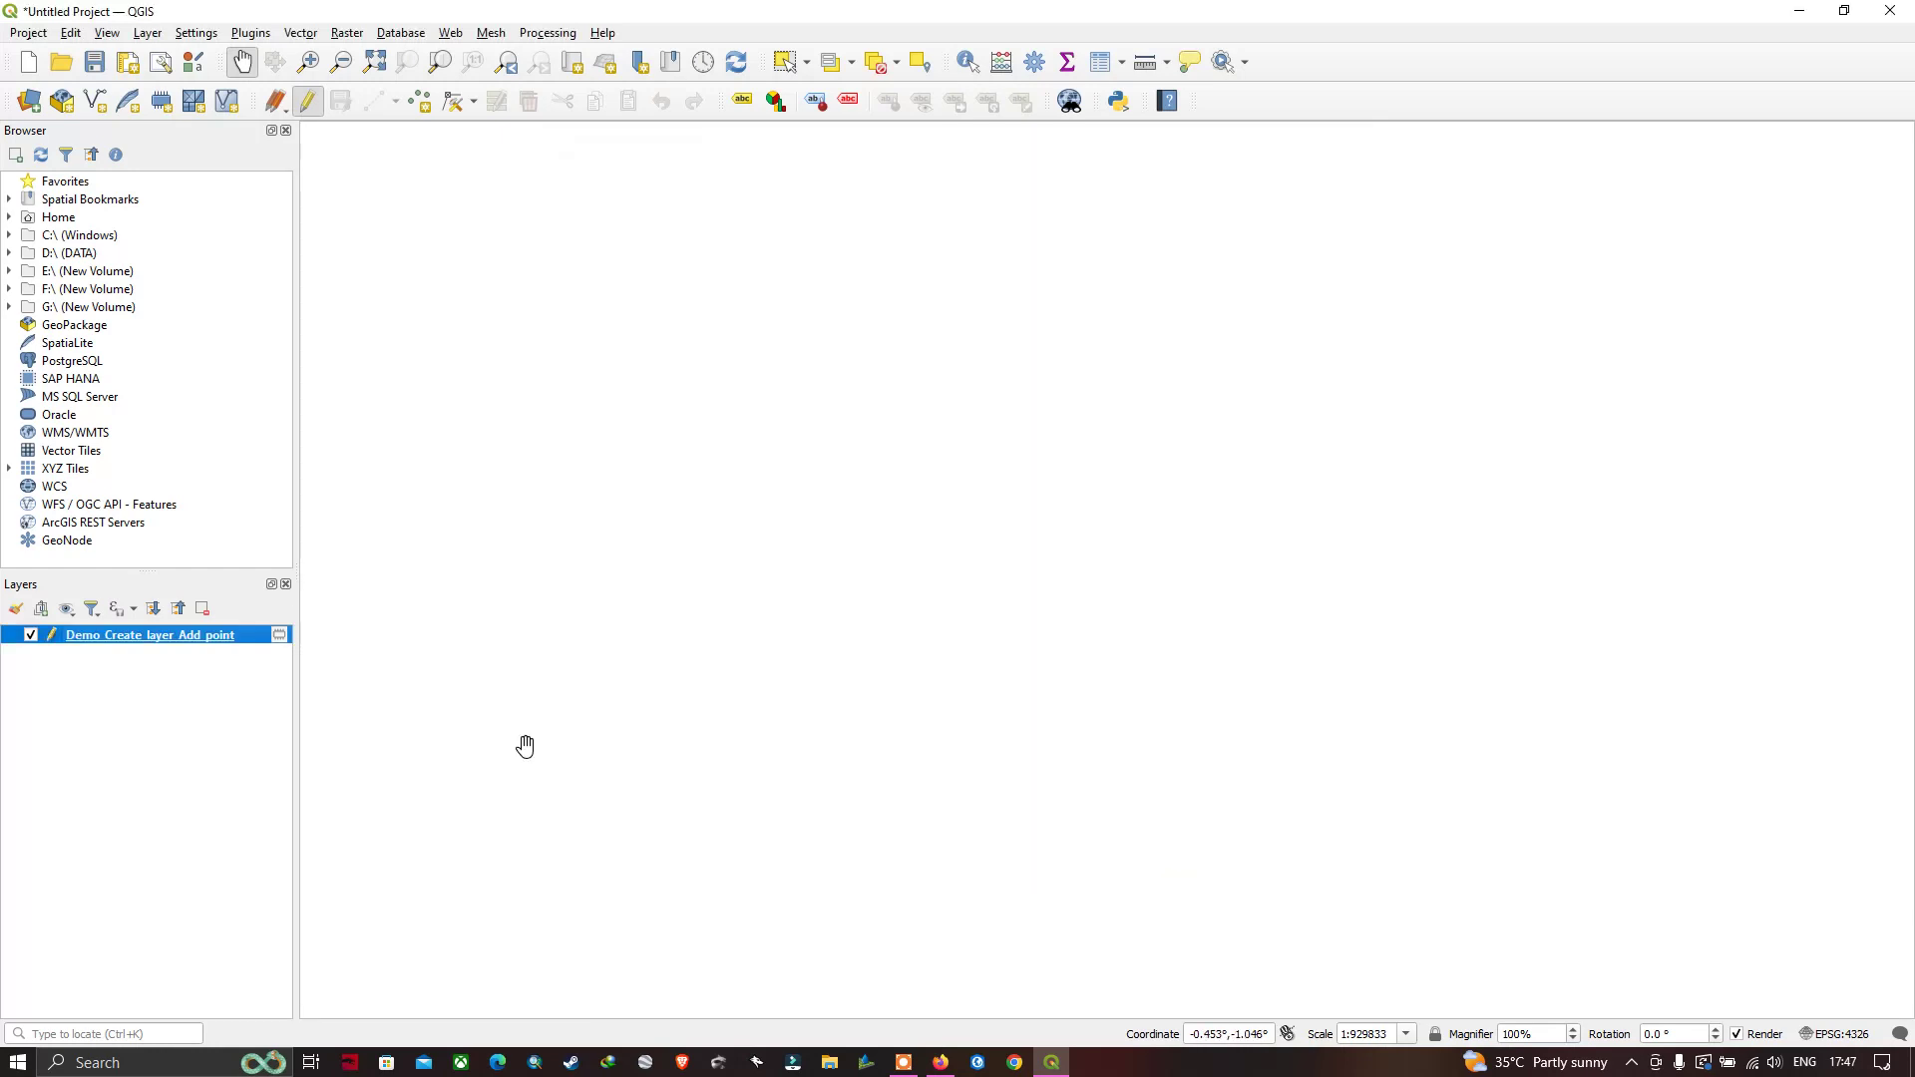
double_click(130, 638)
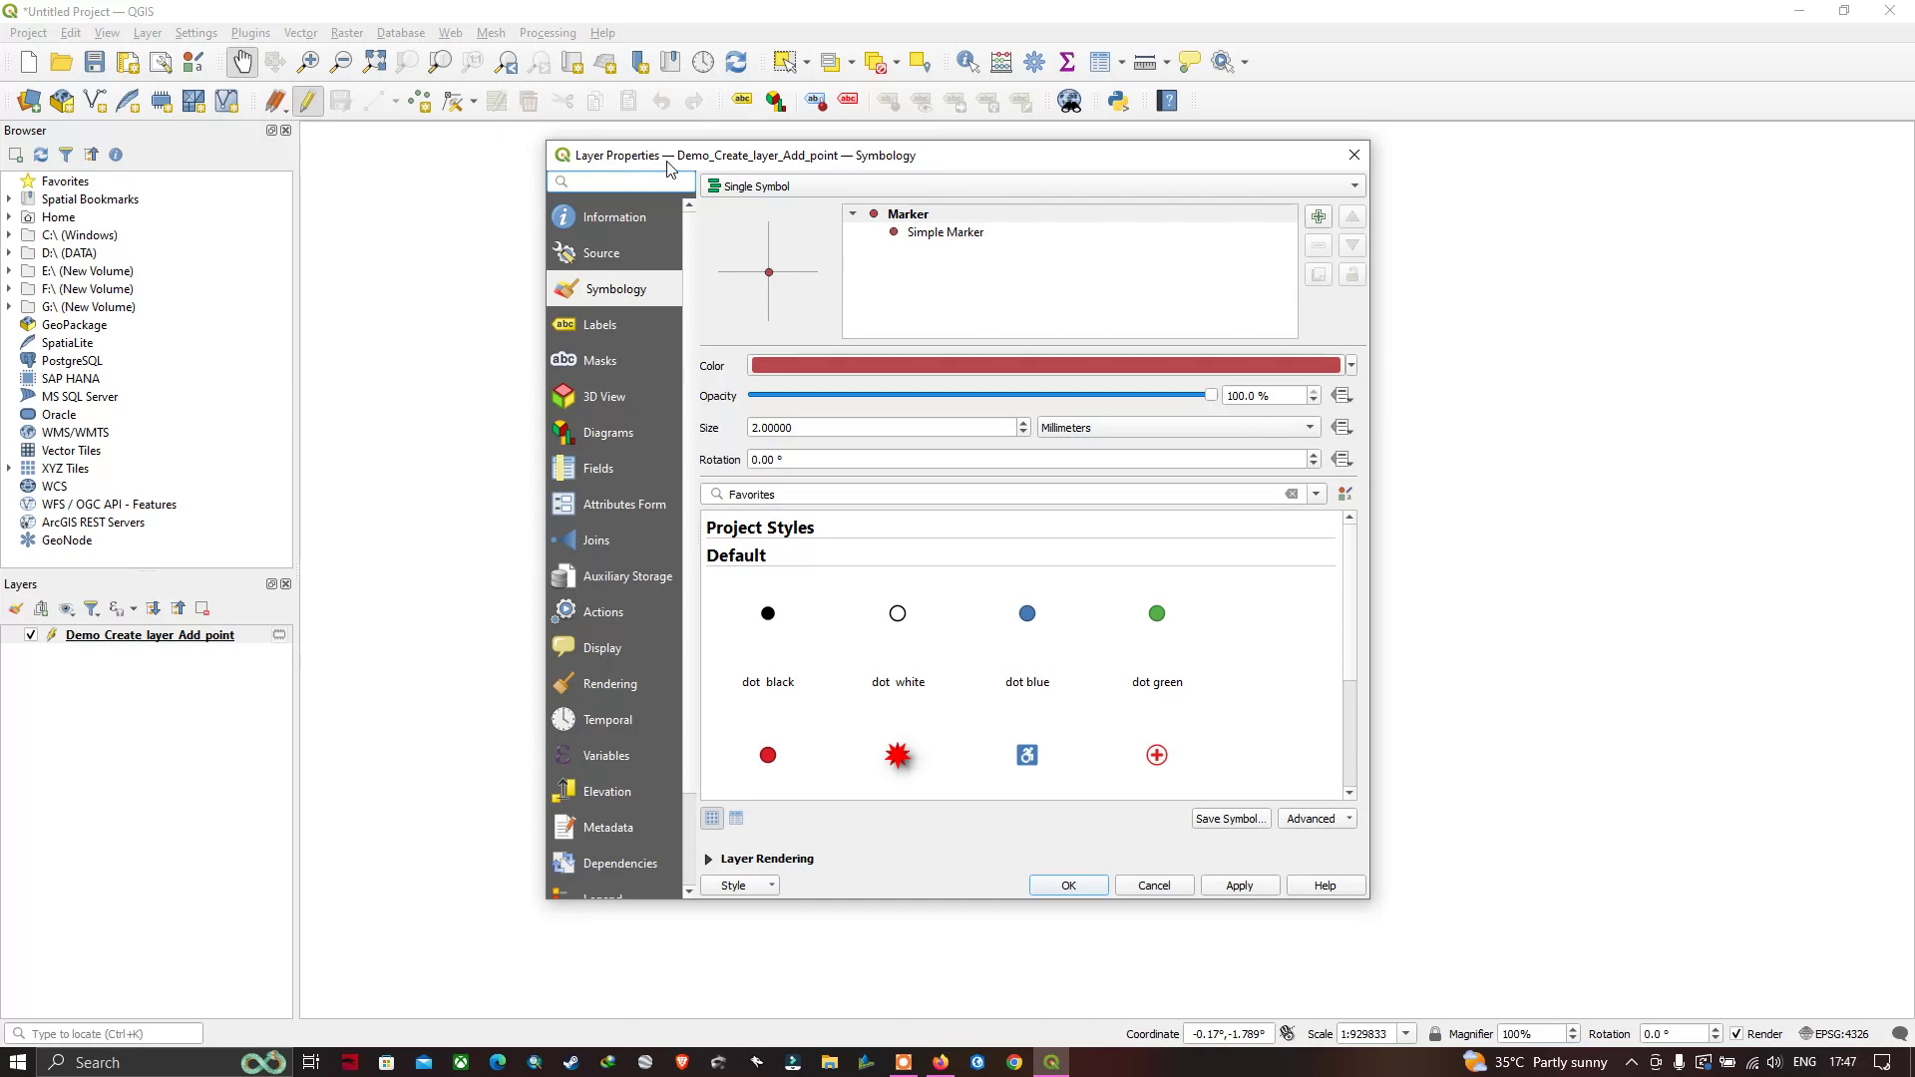
left_click(1160, 887)
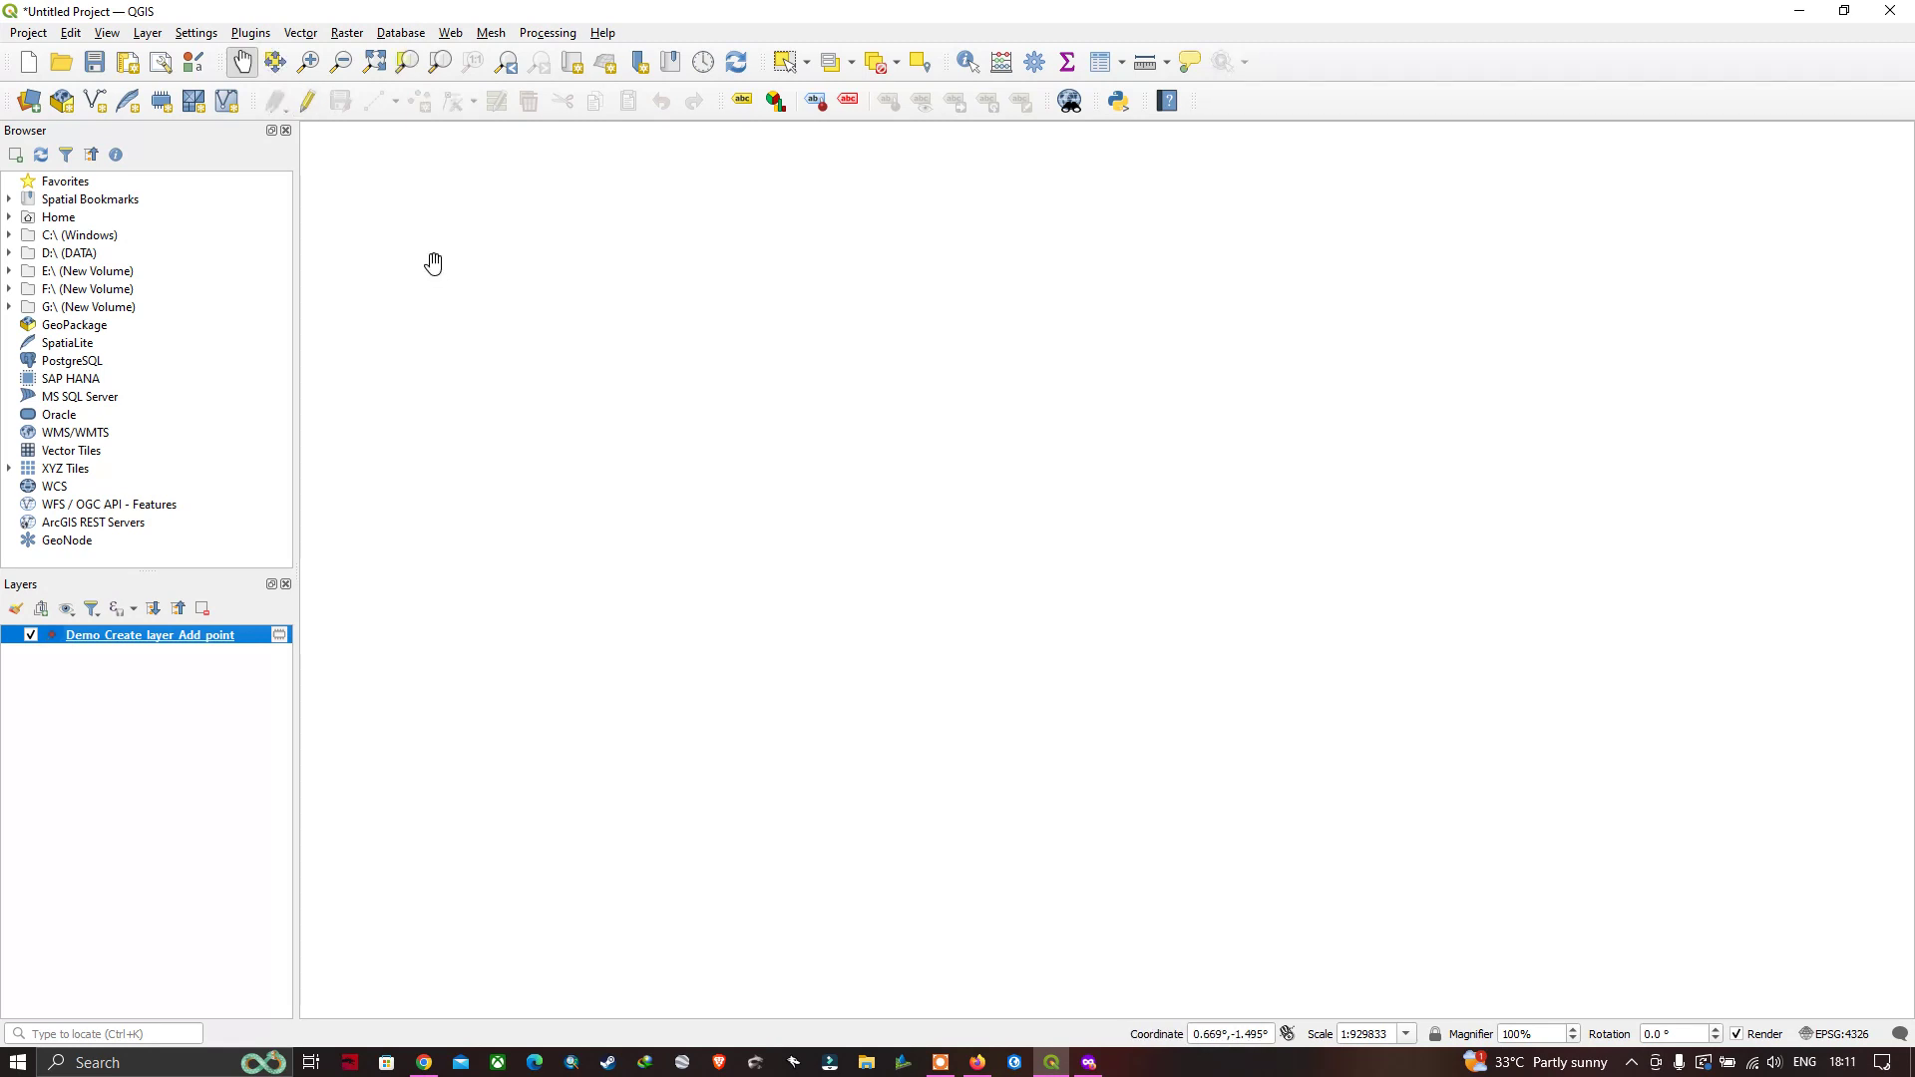
Step: Turn on editing for the Demo_Create_layer_Add_point layer and add 13 point features scattered across the map canvas
left_click(311, 107)
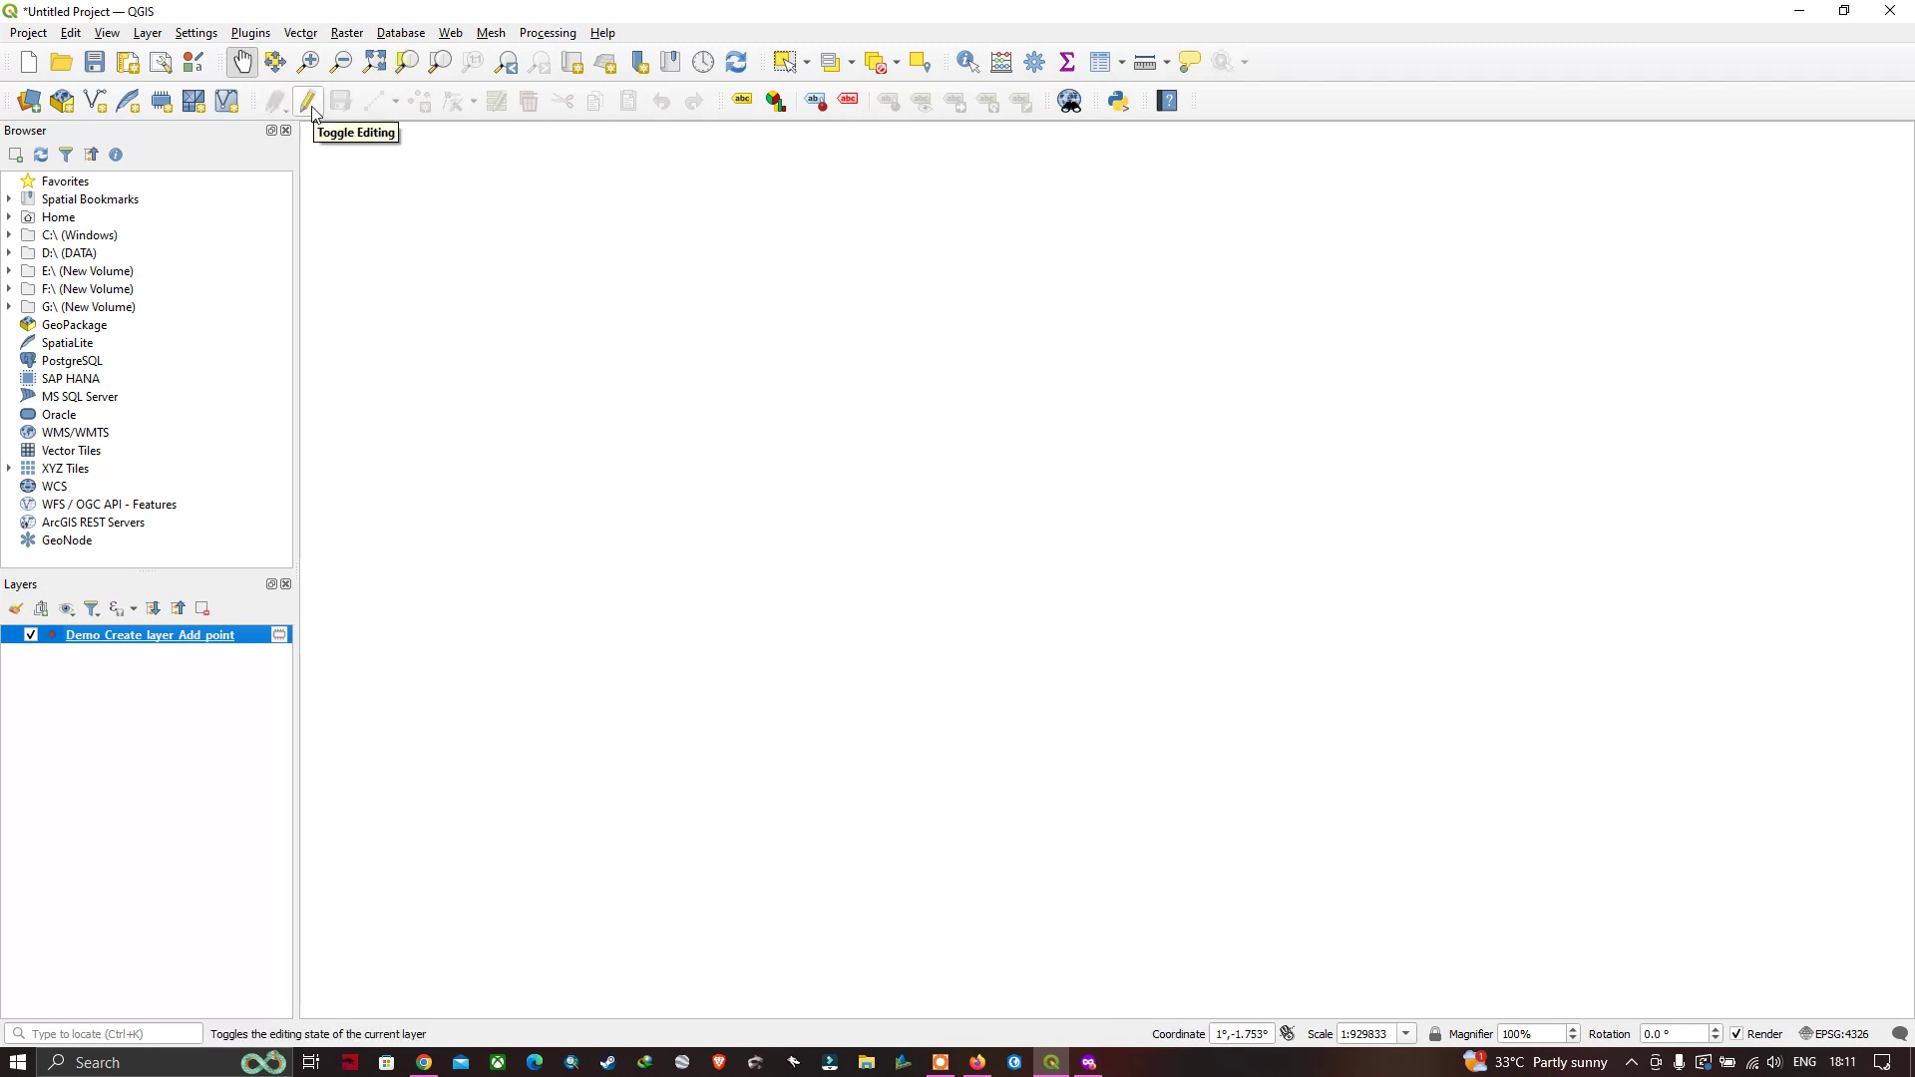
left_click(311, 104)
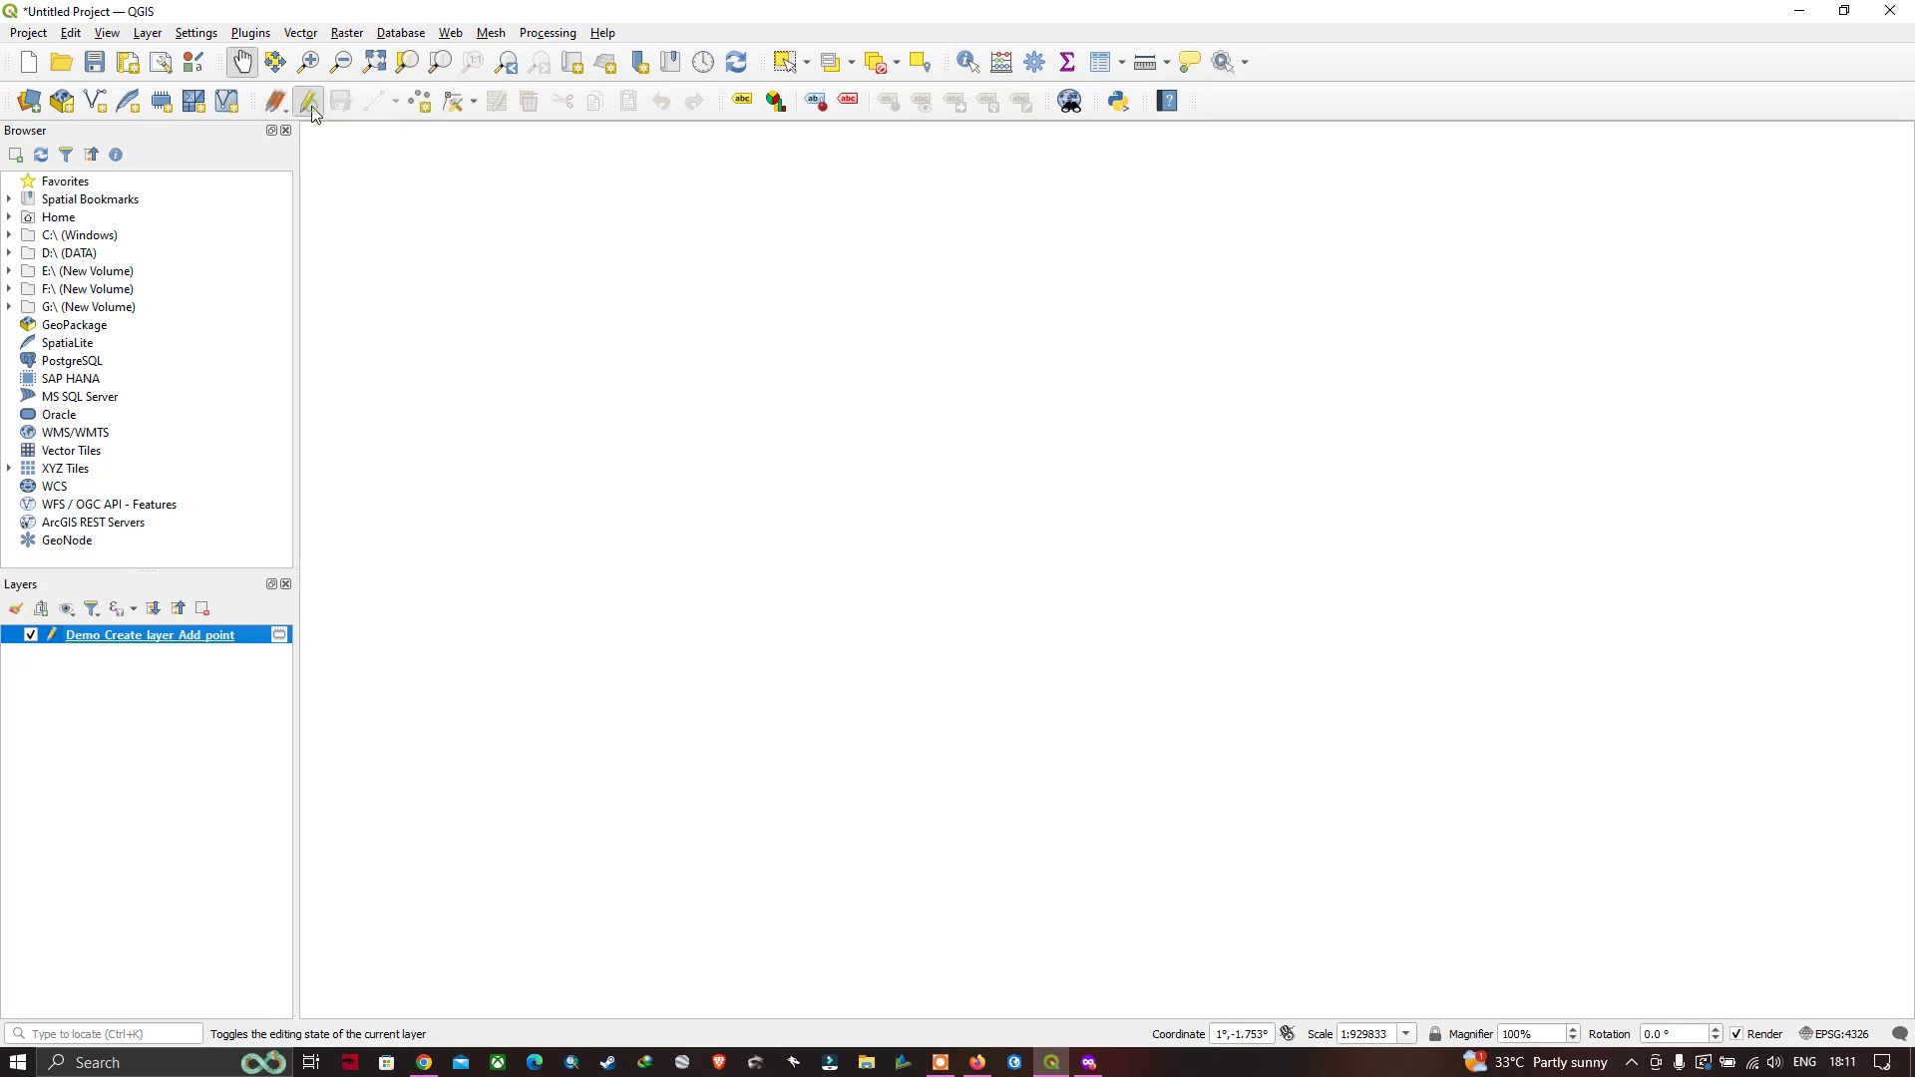
left_click(420, 101)
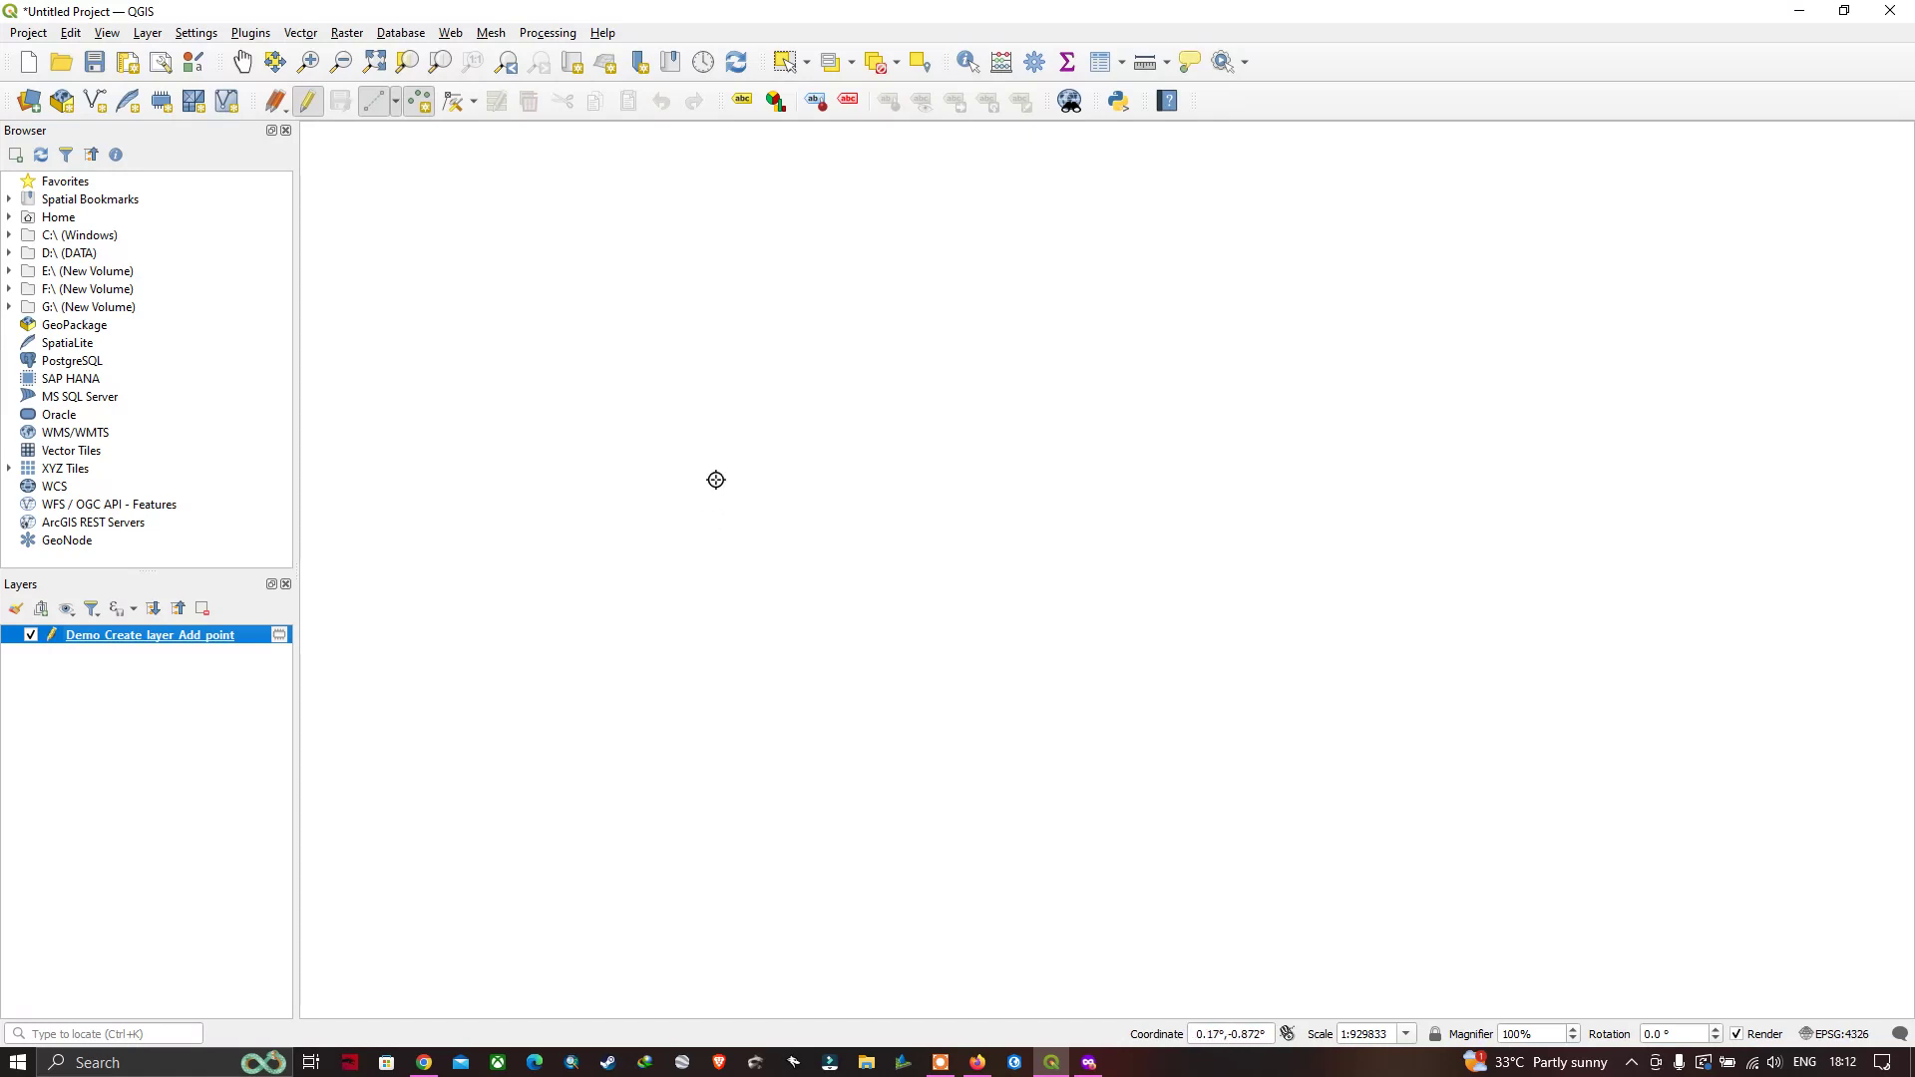
left_click(635, 322)
left_click(751, 295)
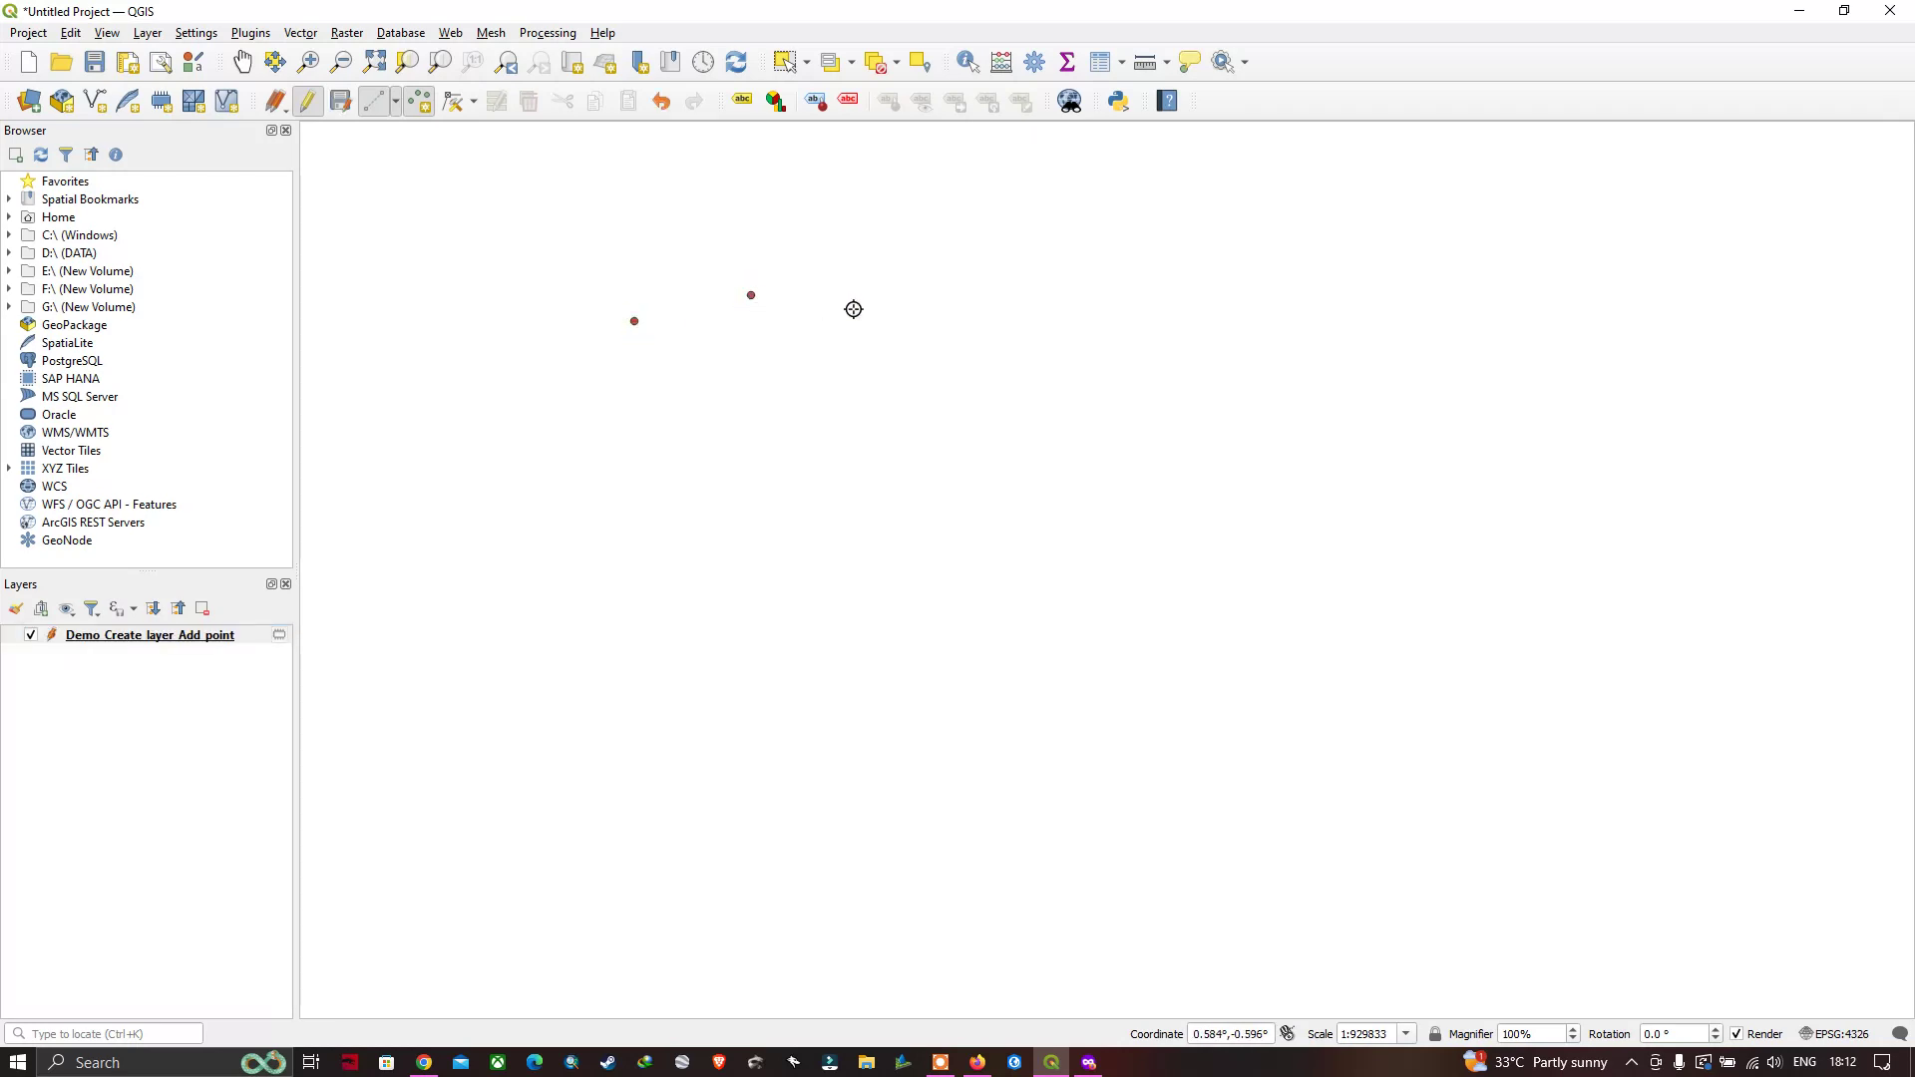
left_click(854, 309)
left_click(1035, 428)
left_click(1136, 442)
left_click(1146, 554)
left_click(1063, 686)
left_click(841, 710)
left_click(644, 552)
left_click(774, 469)
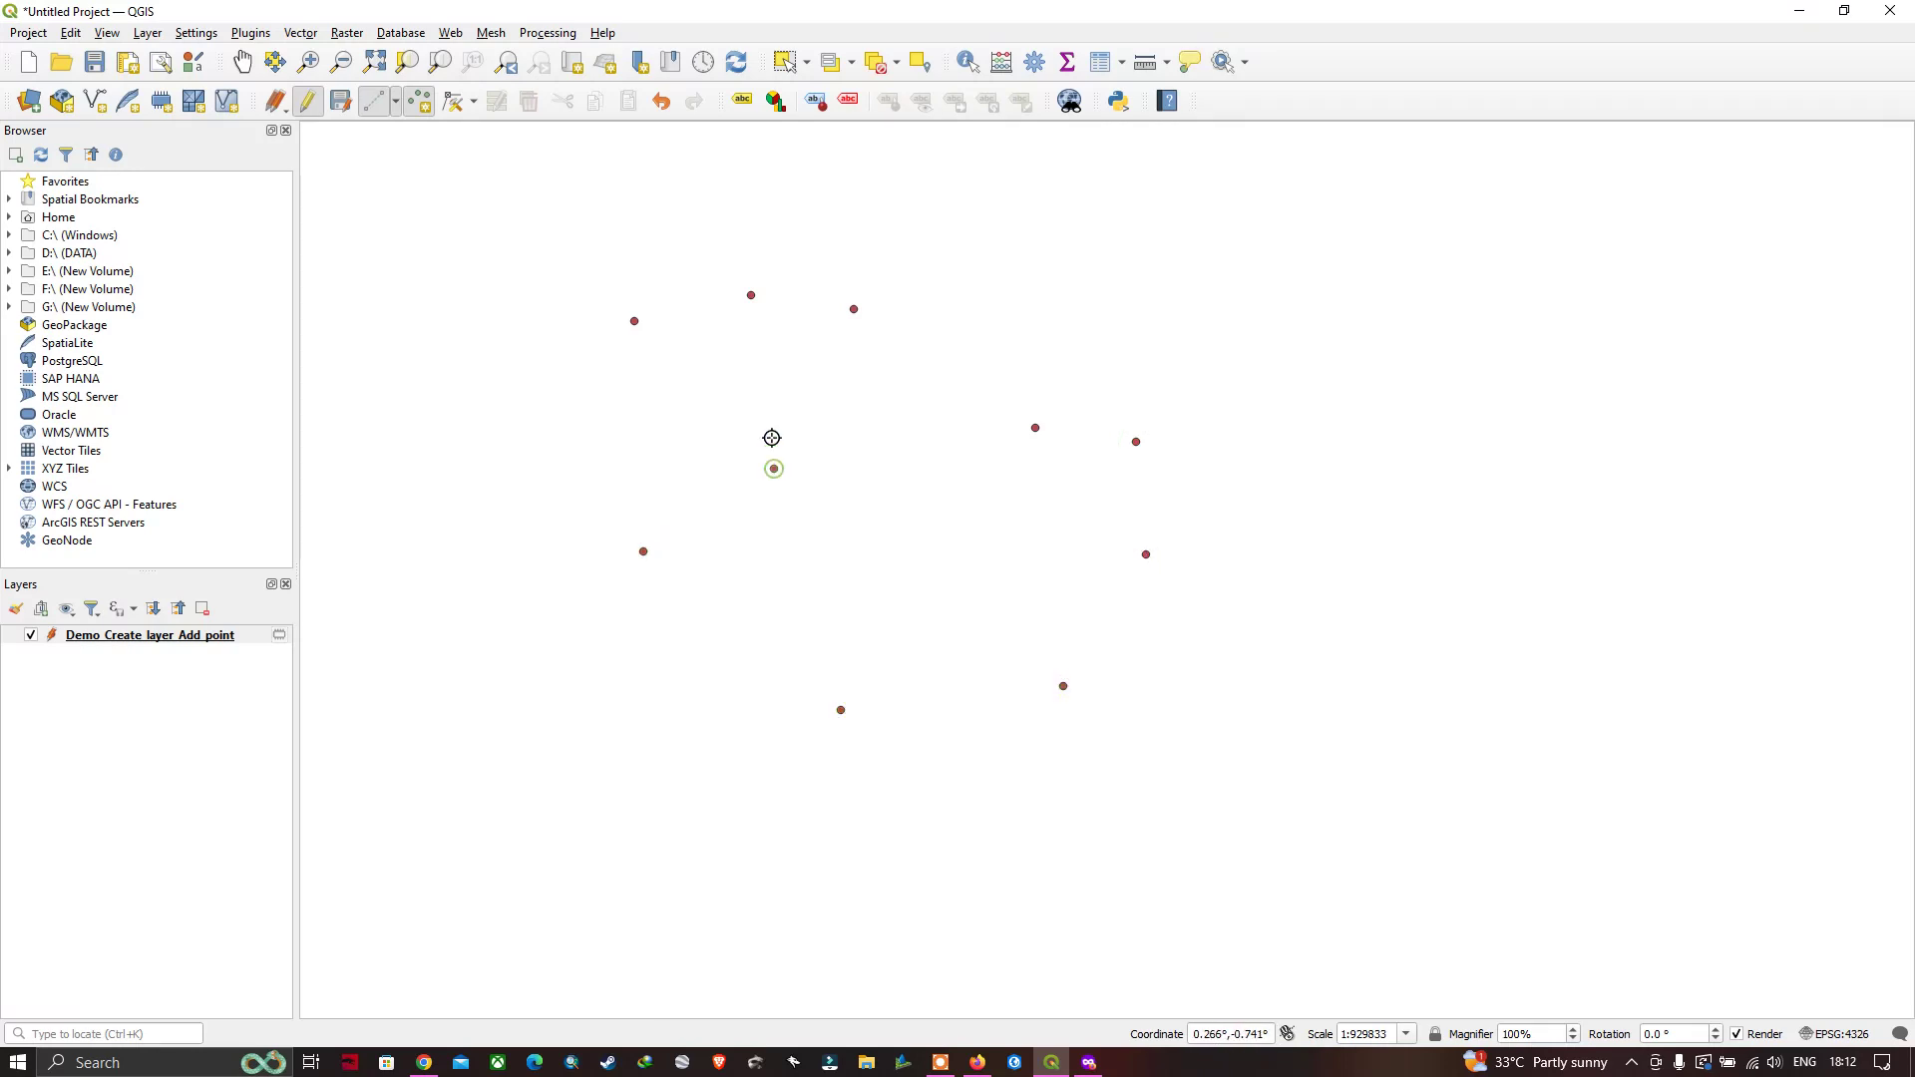
left_click(738, 380)
left_click(571, 393)
left_click(481, 293)
left_click(1039, 428)
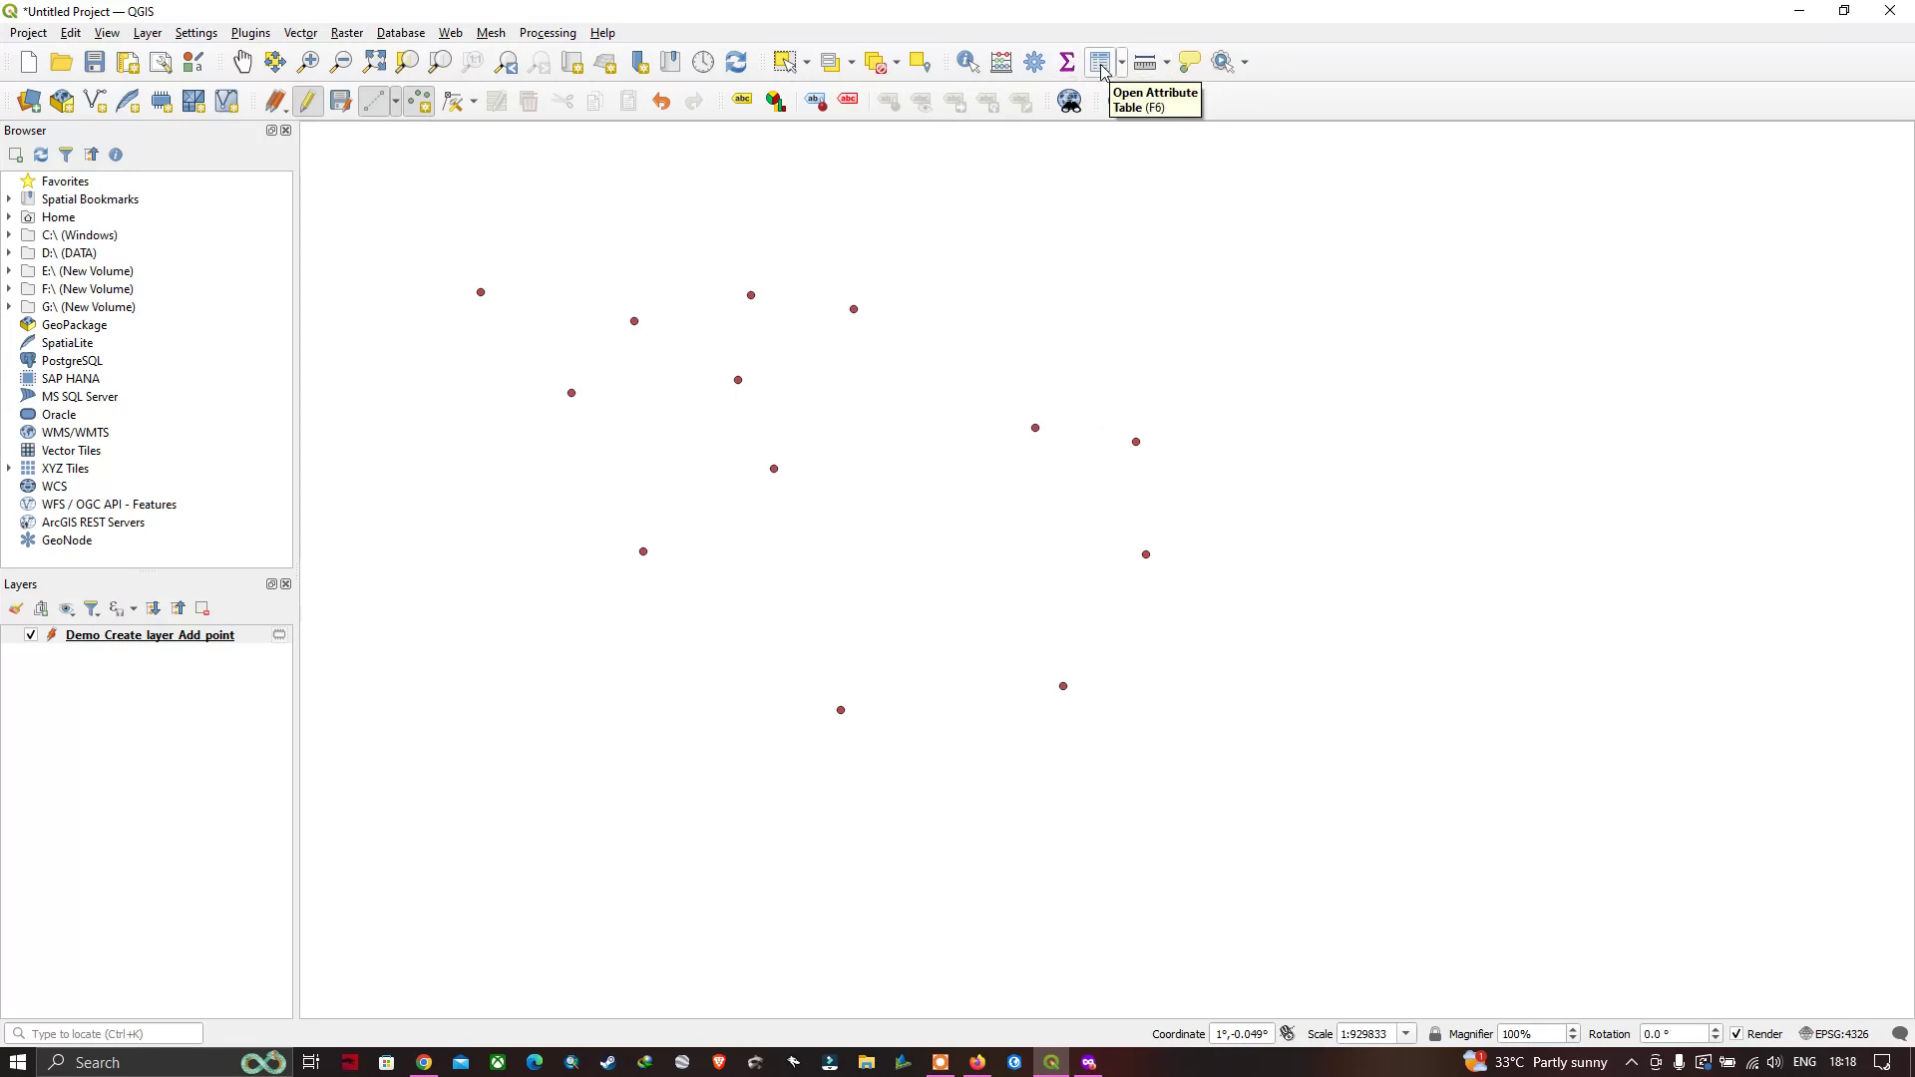
Step: Examine the rows for the added points in the layer's attribute table, from first to last, and close the table
left_click(1100, 64)
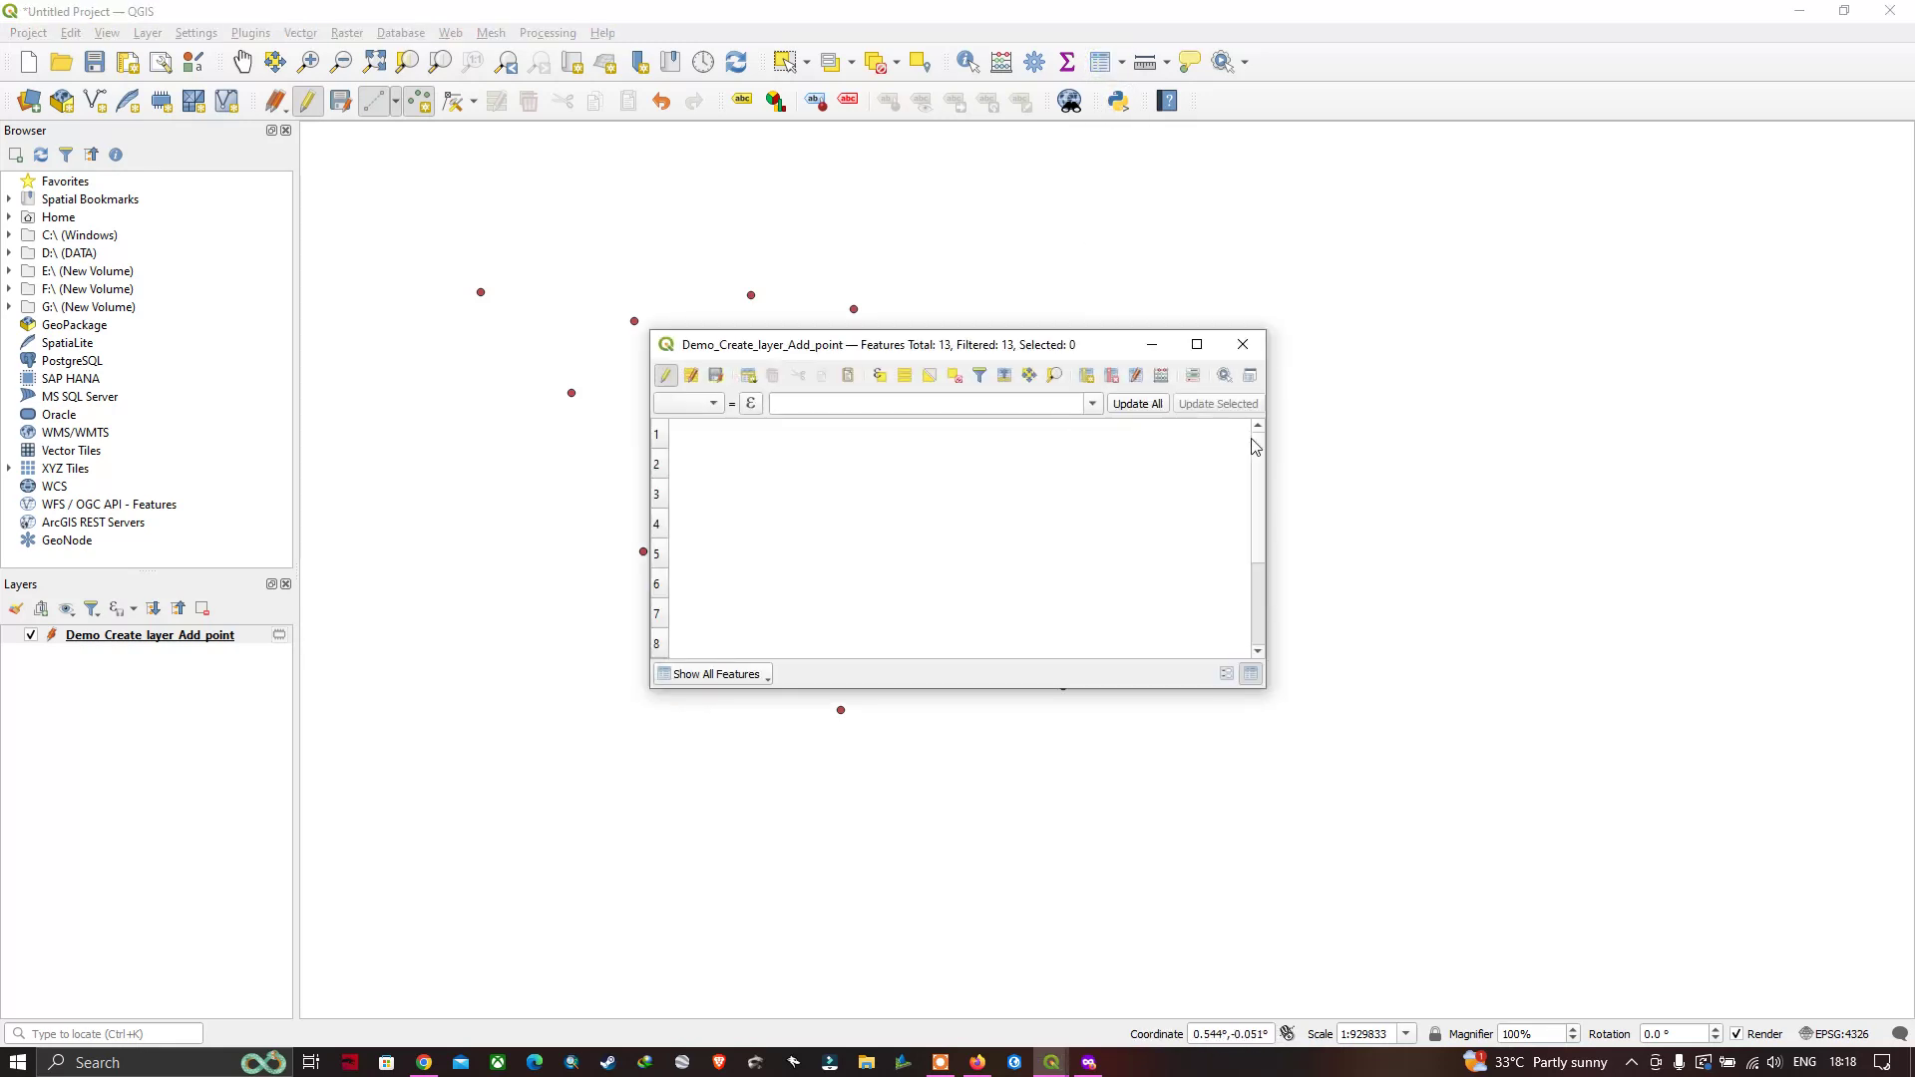
left_click_drag(1266, 688, 1543, 757)
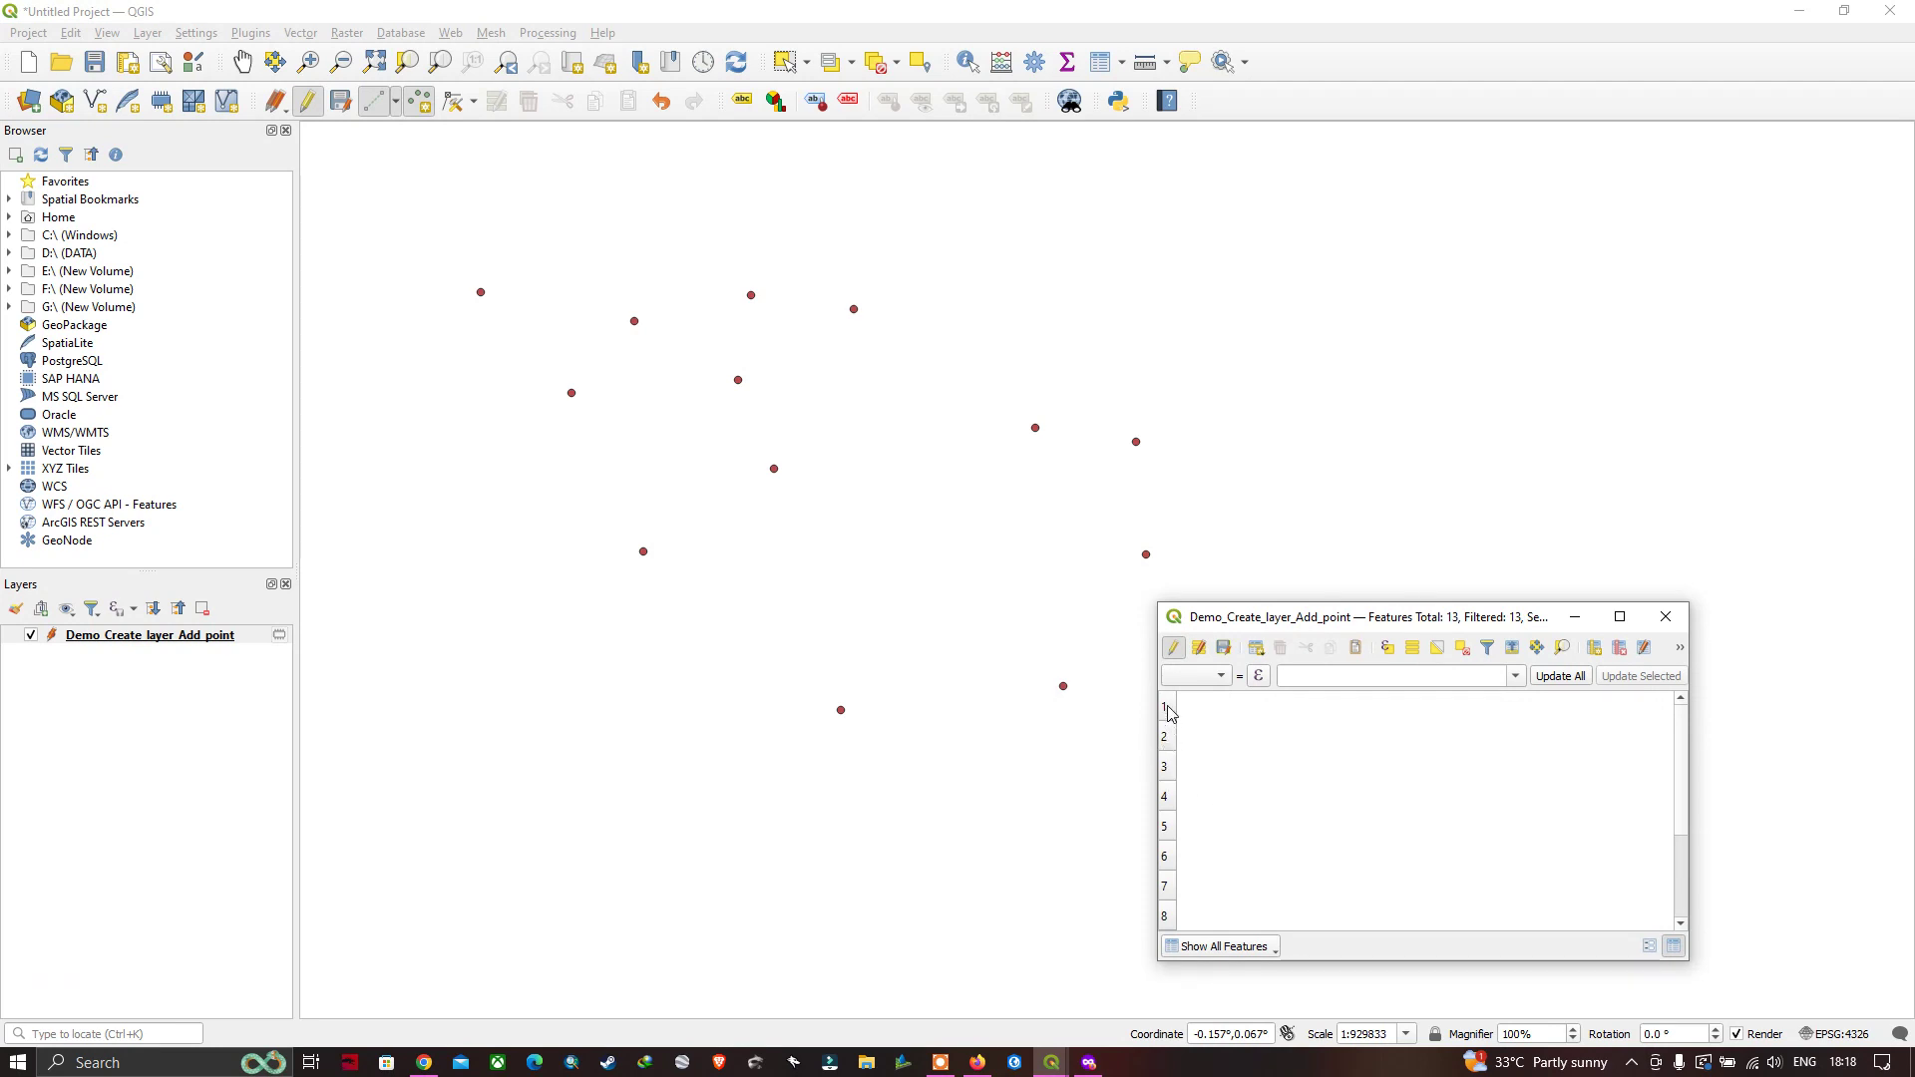
scroll(1172, 721, "down", 2)
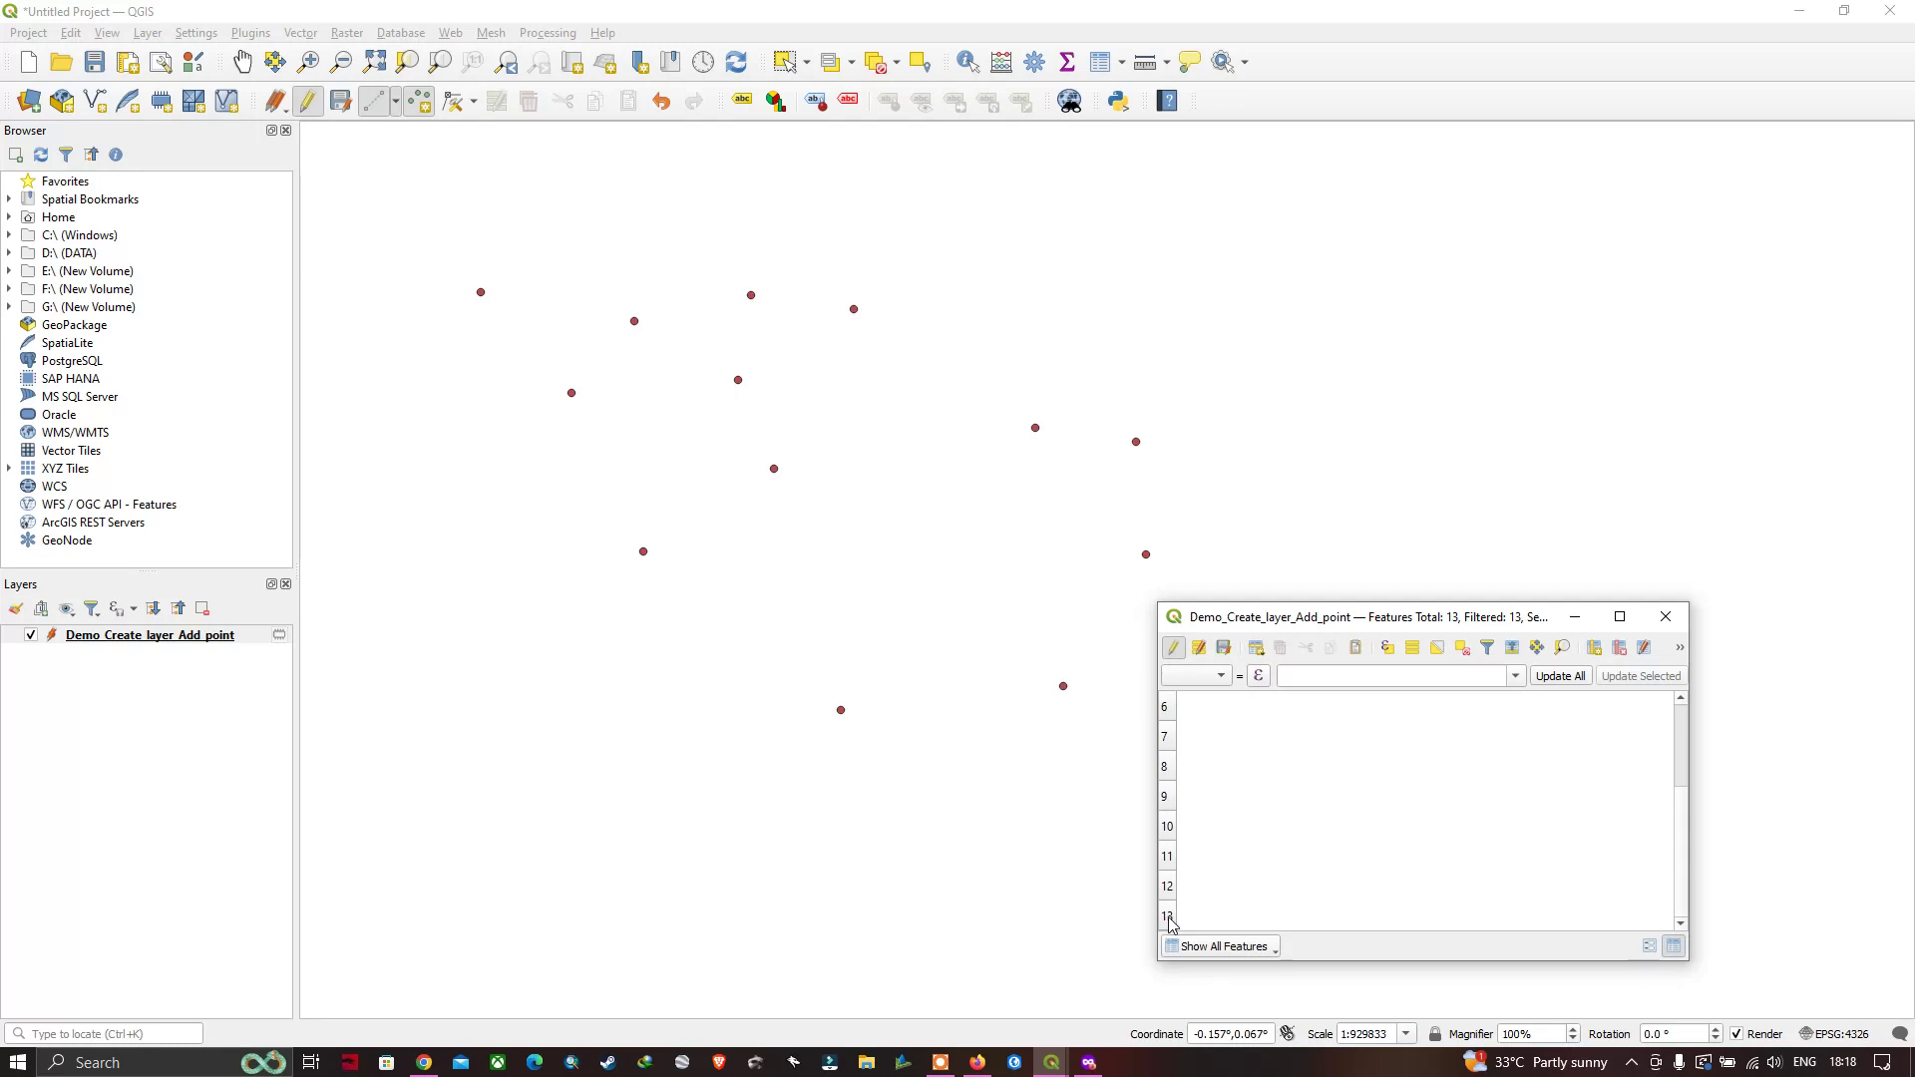
scroll(1173, 877, "up", 2)
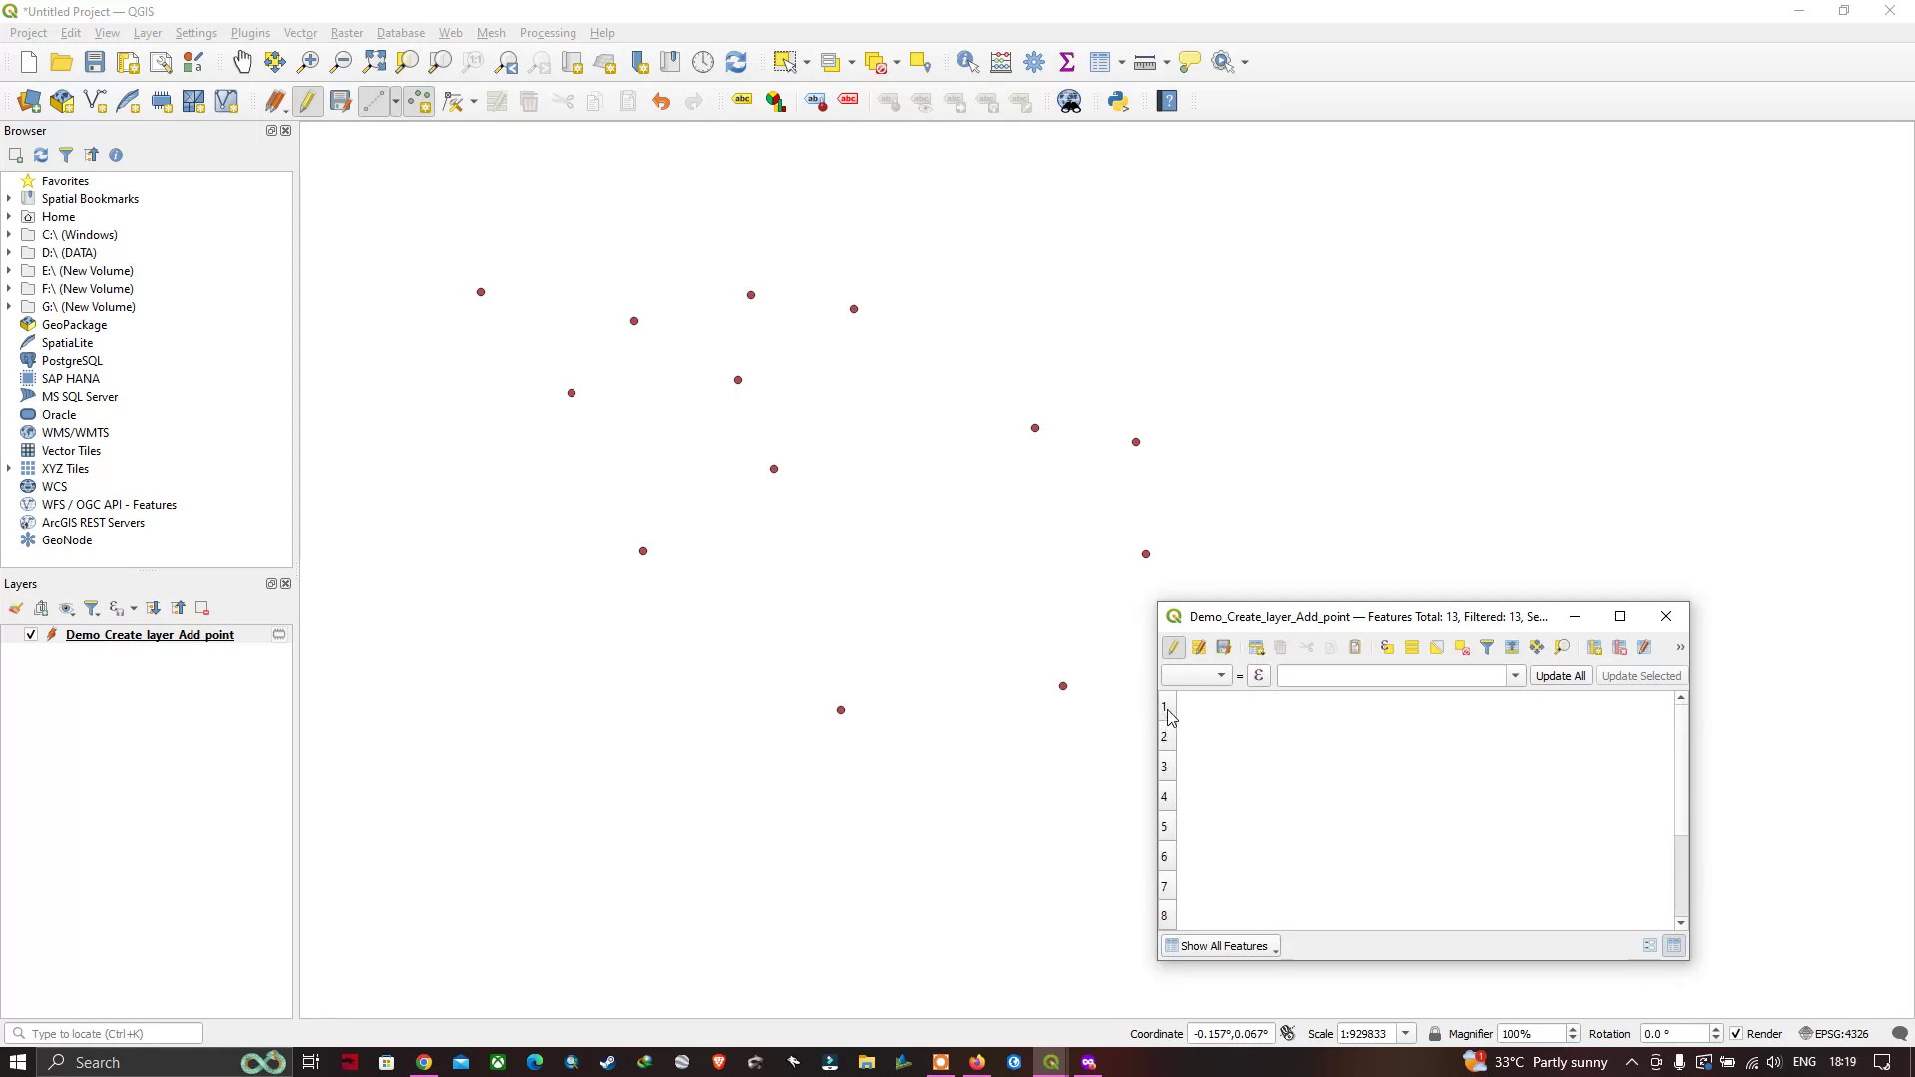
scroll(1173, 716, "down", 2)
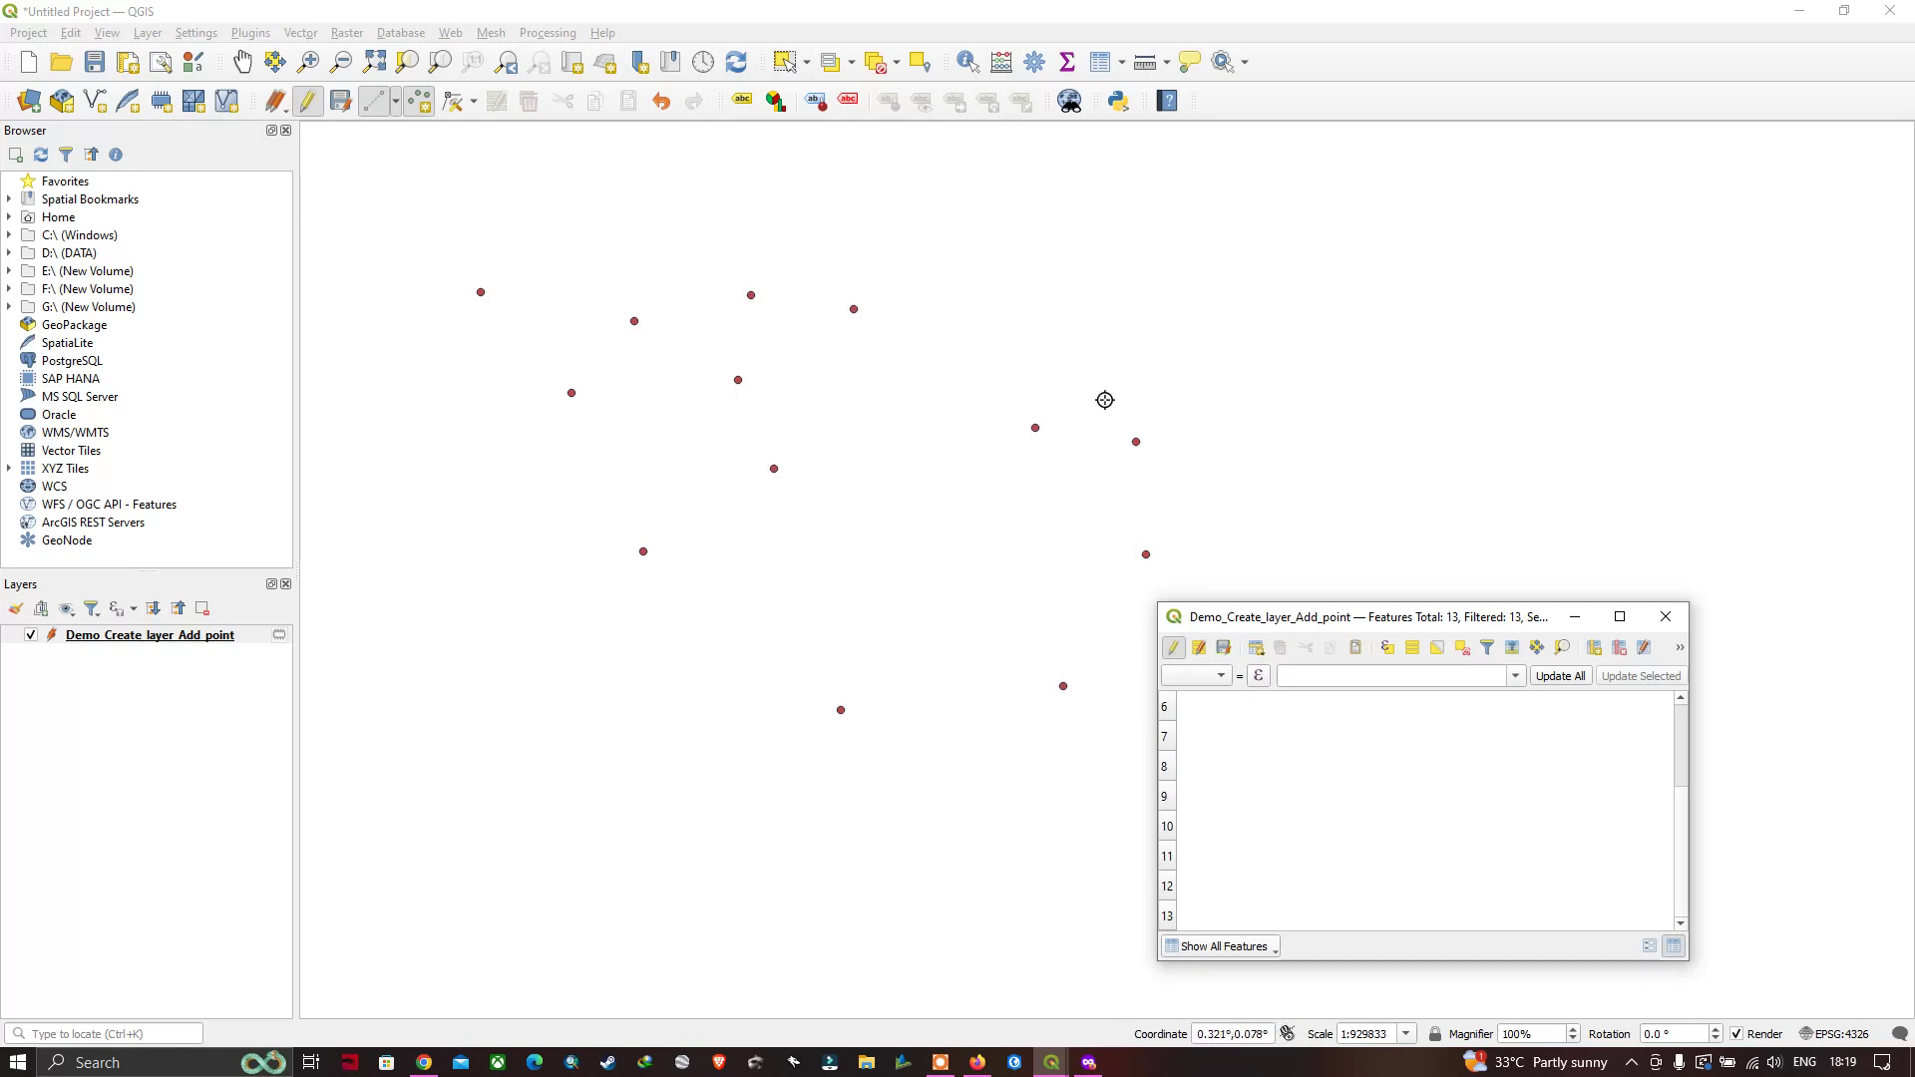
scroll(1202, 824, "up", 2)
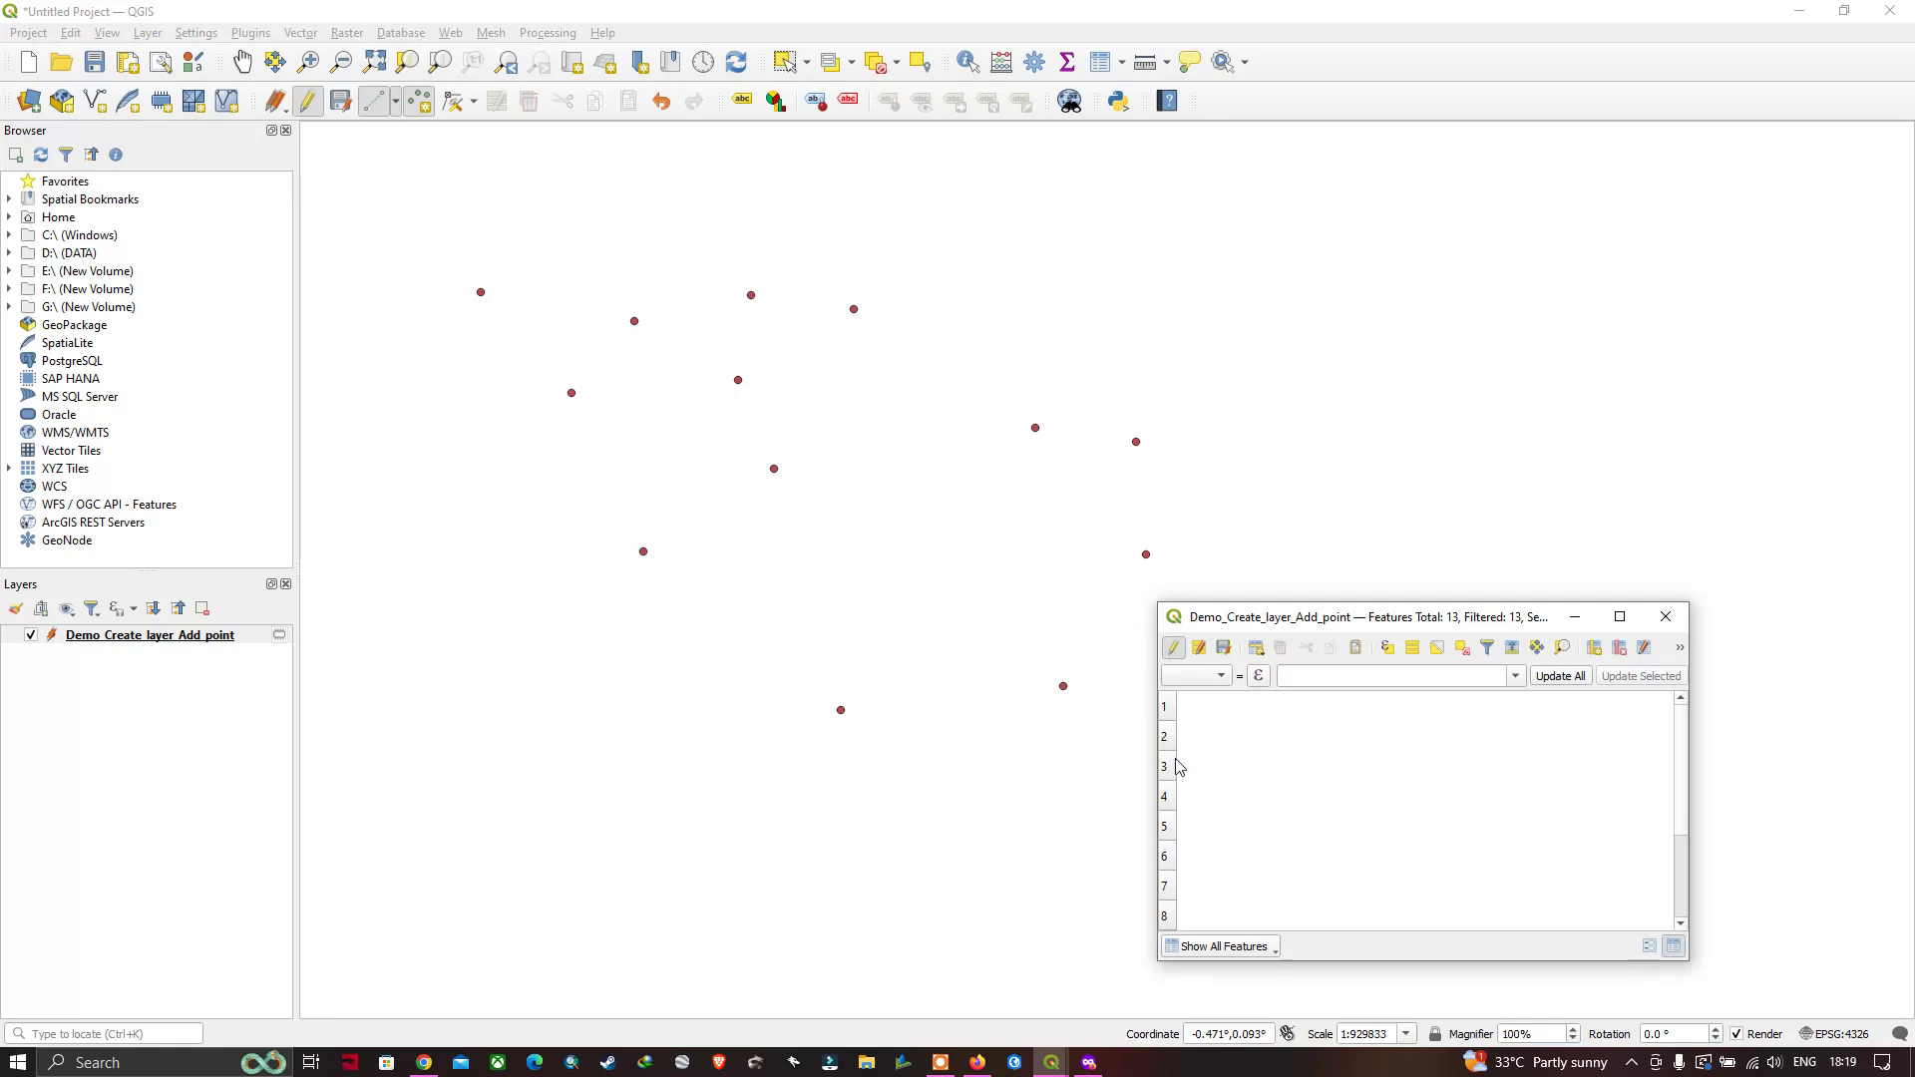
scroll(1169, 716, "down", 2)
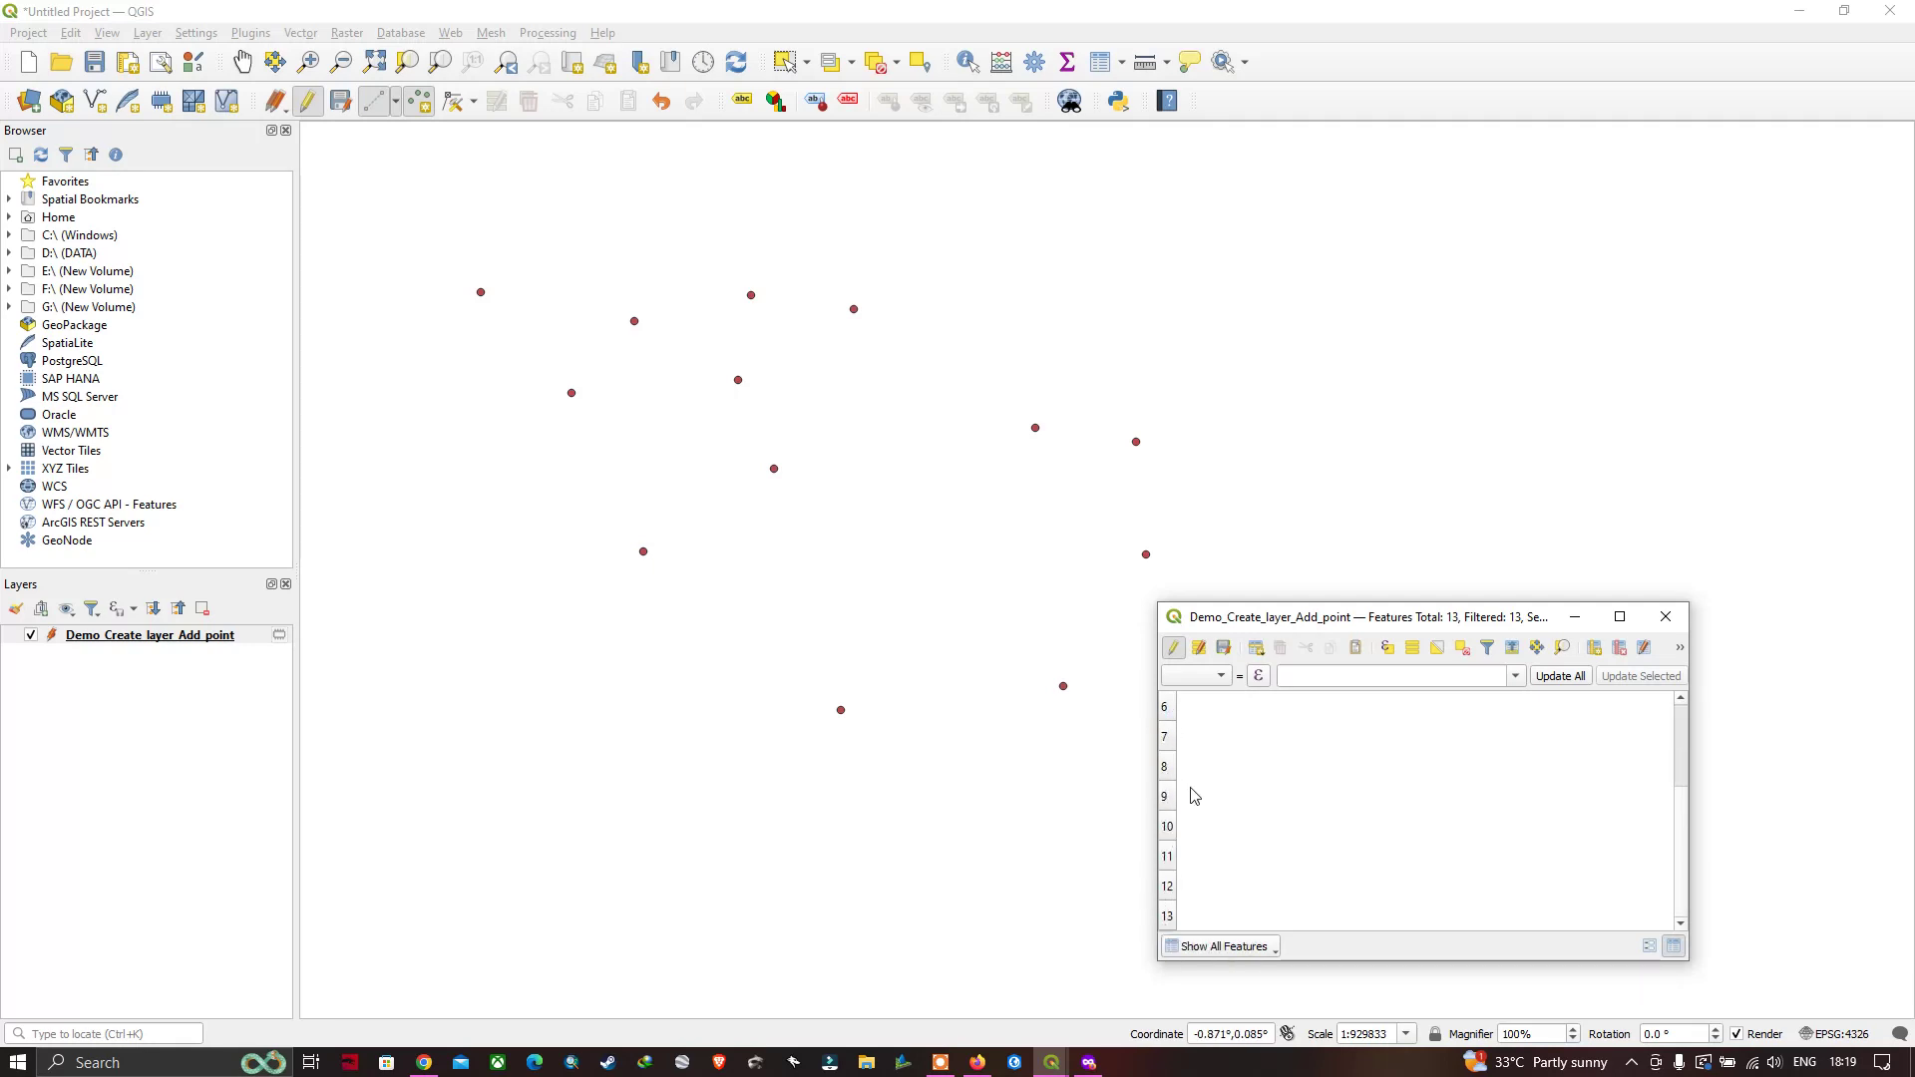
scroll(1175, 816, "up", 1)
scroll(1175, 816, "up", 1)
scroll(1174, 724, "down", 2)
scroll(1363, 757, "up", 2)
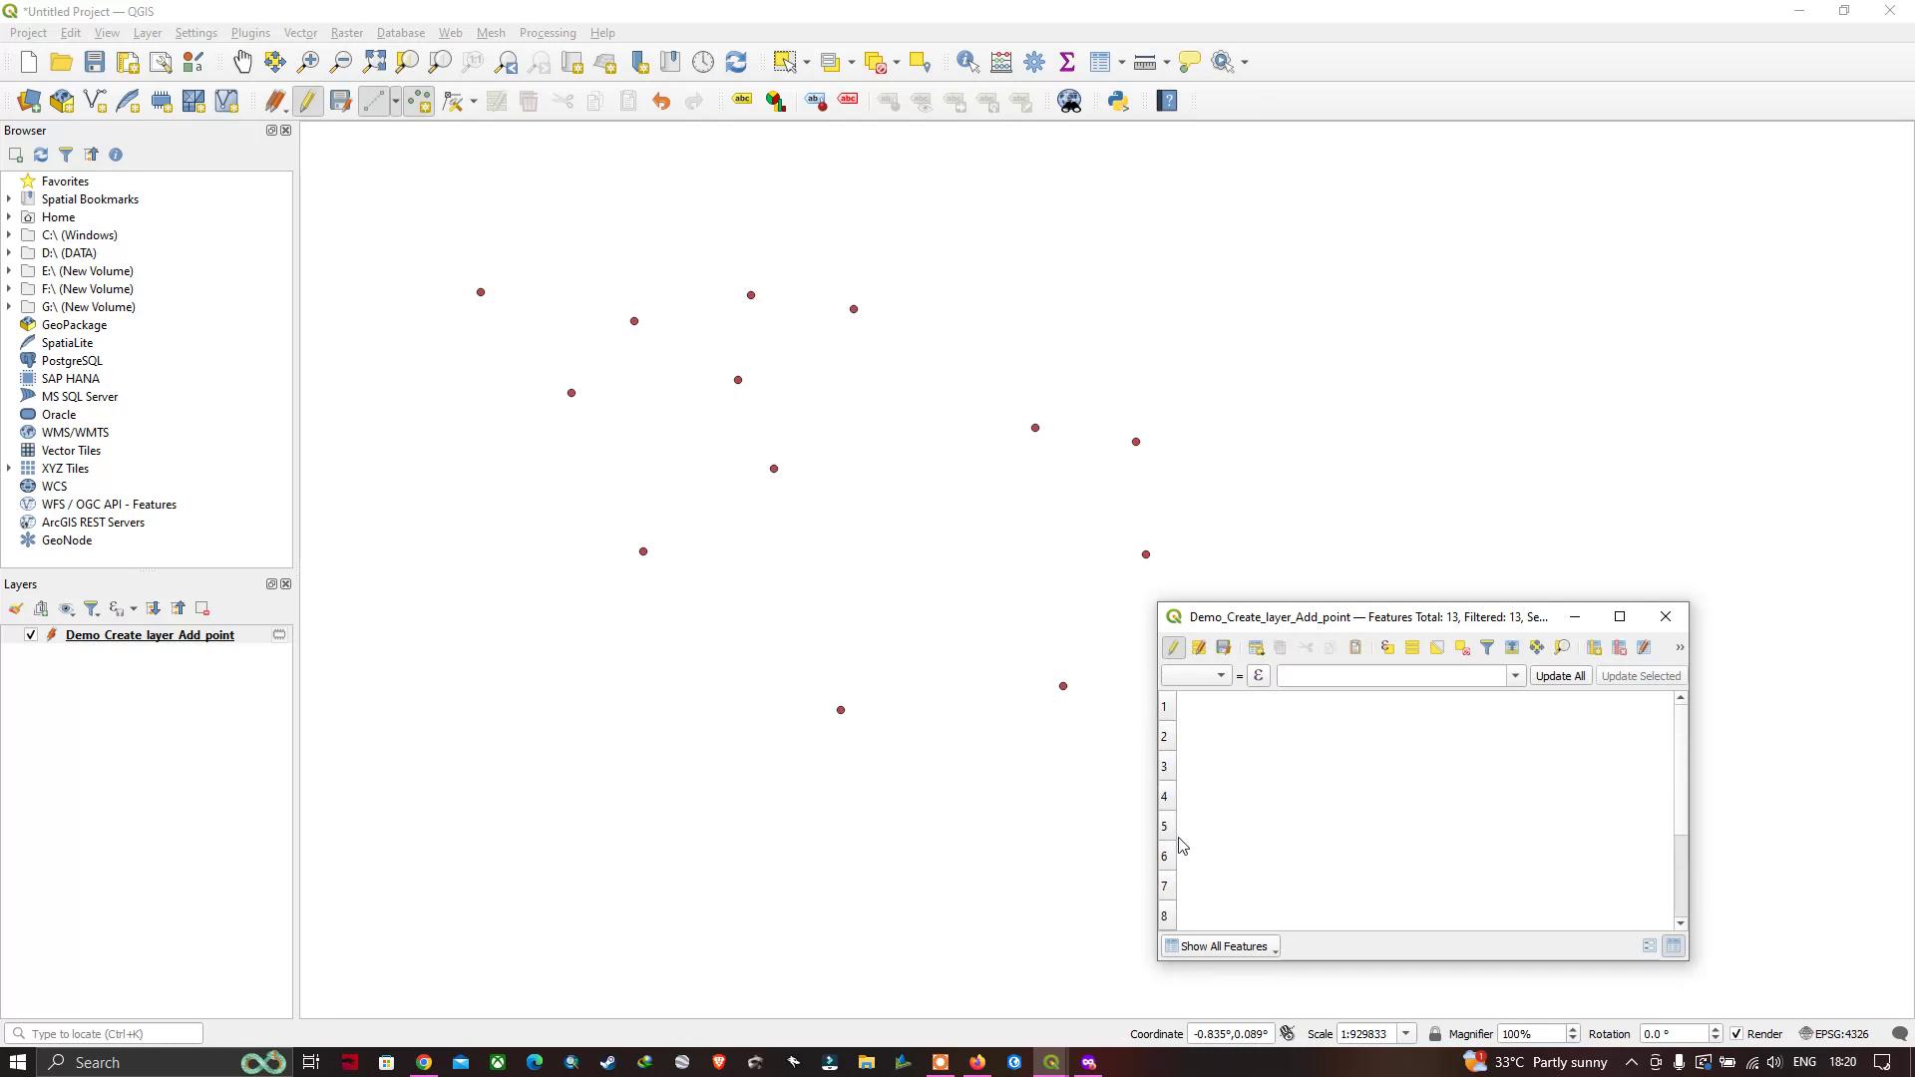
left_click_drag(1154, 843, 1107, 831)
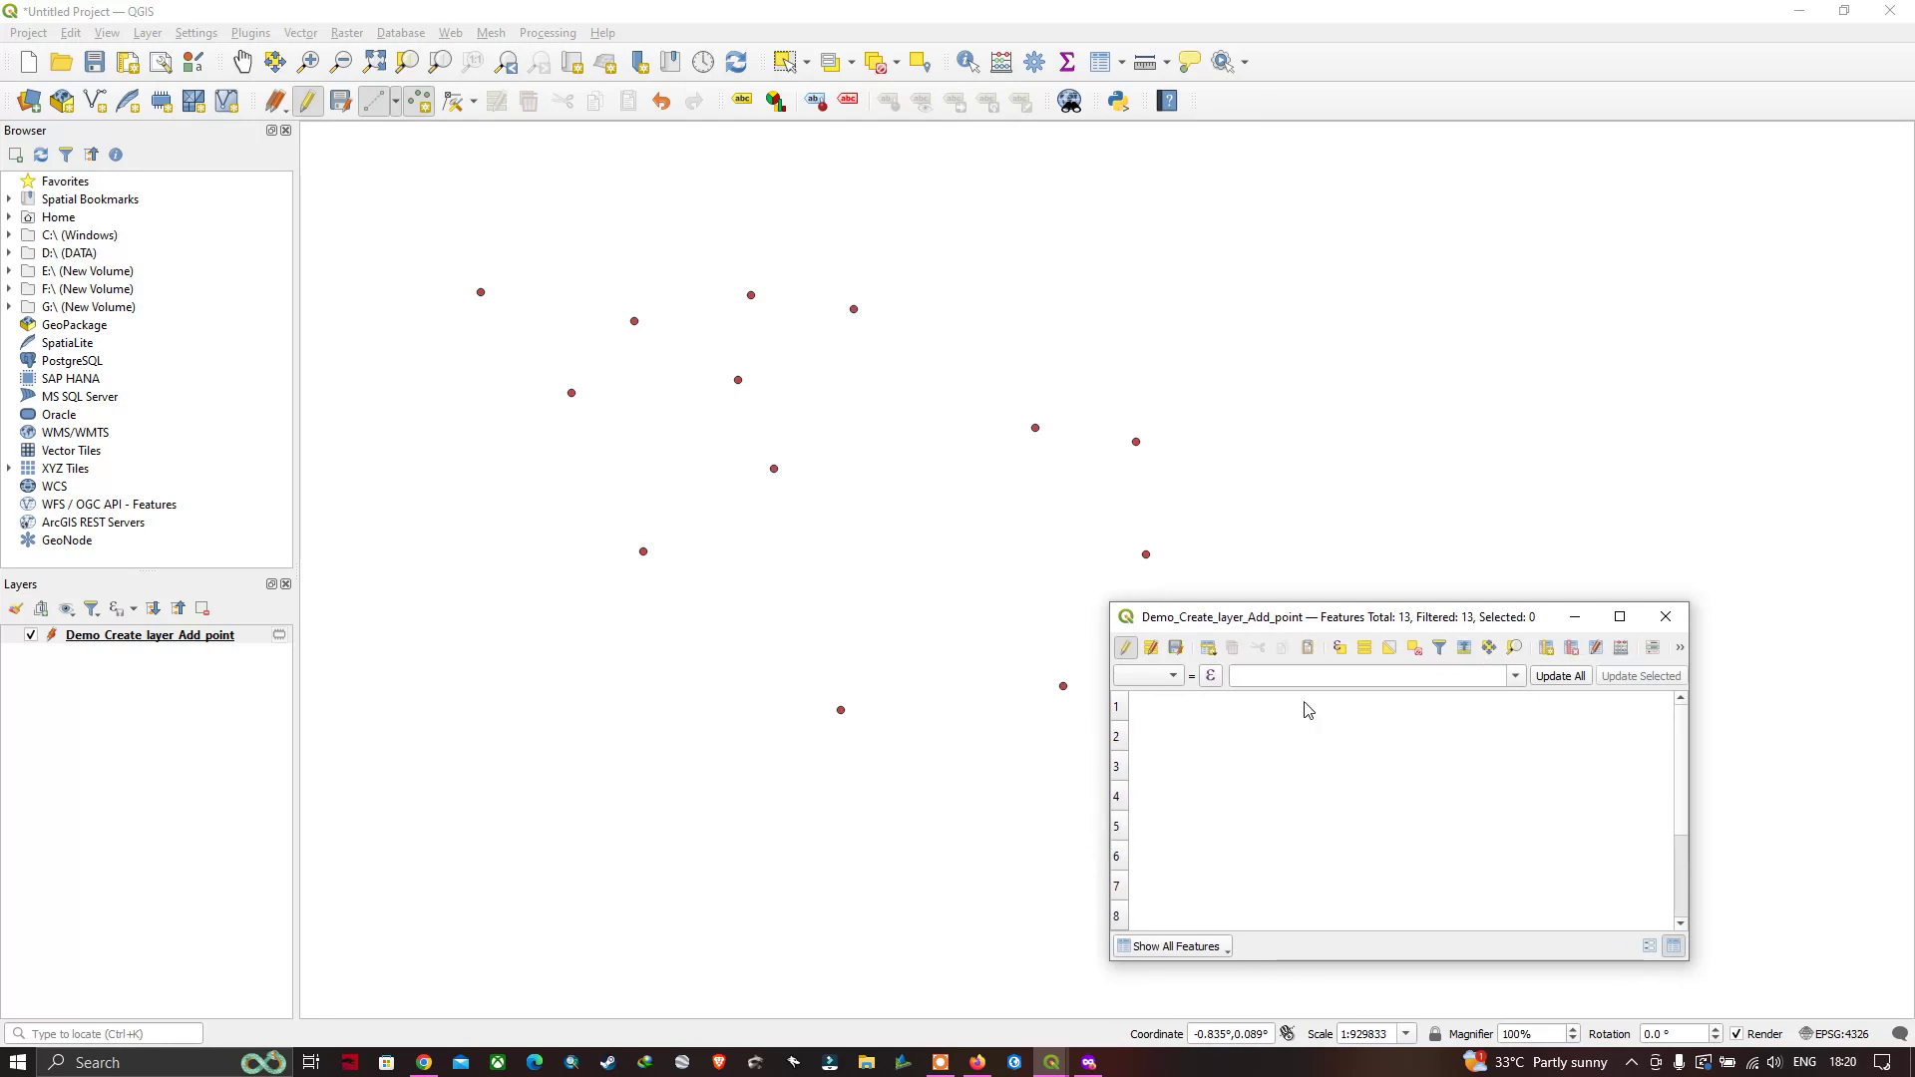
left_click_drag(1354, 603, 1512, 570)
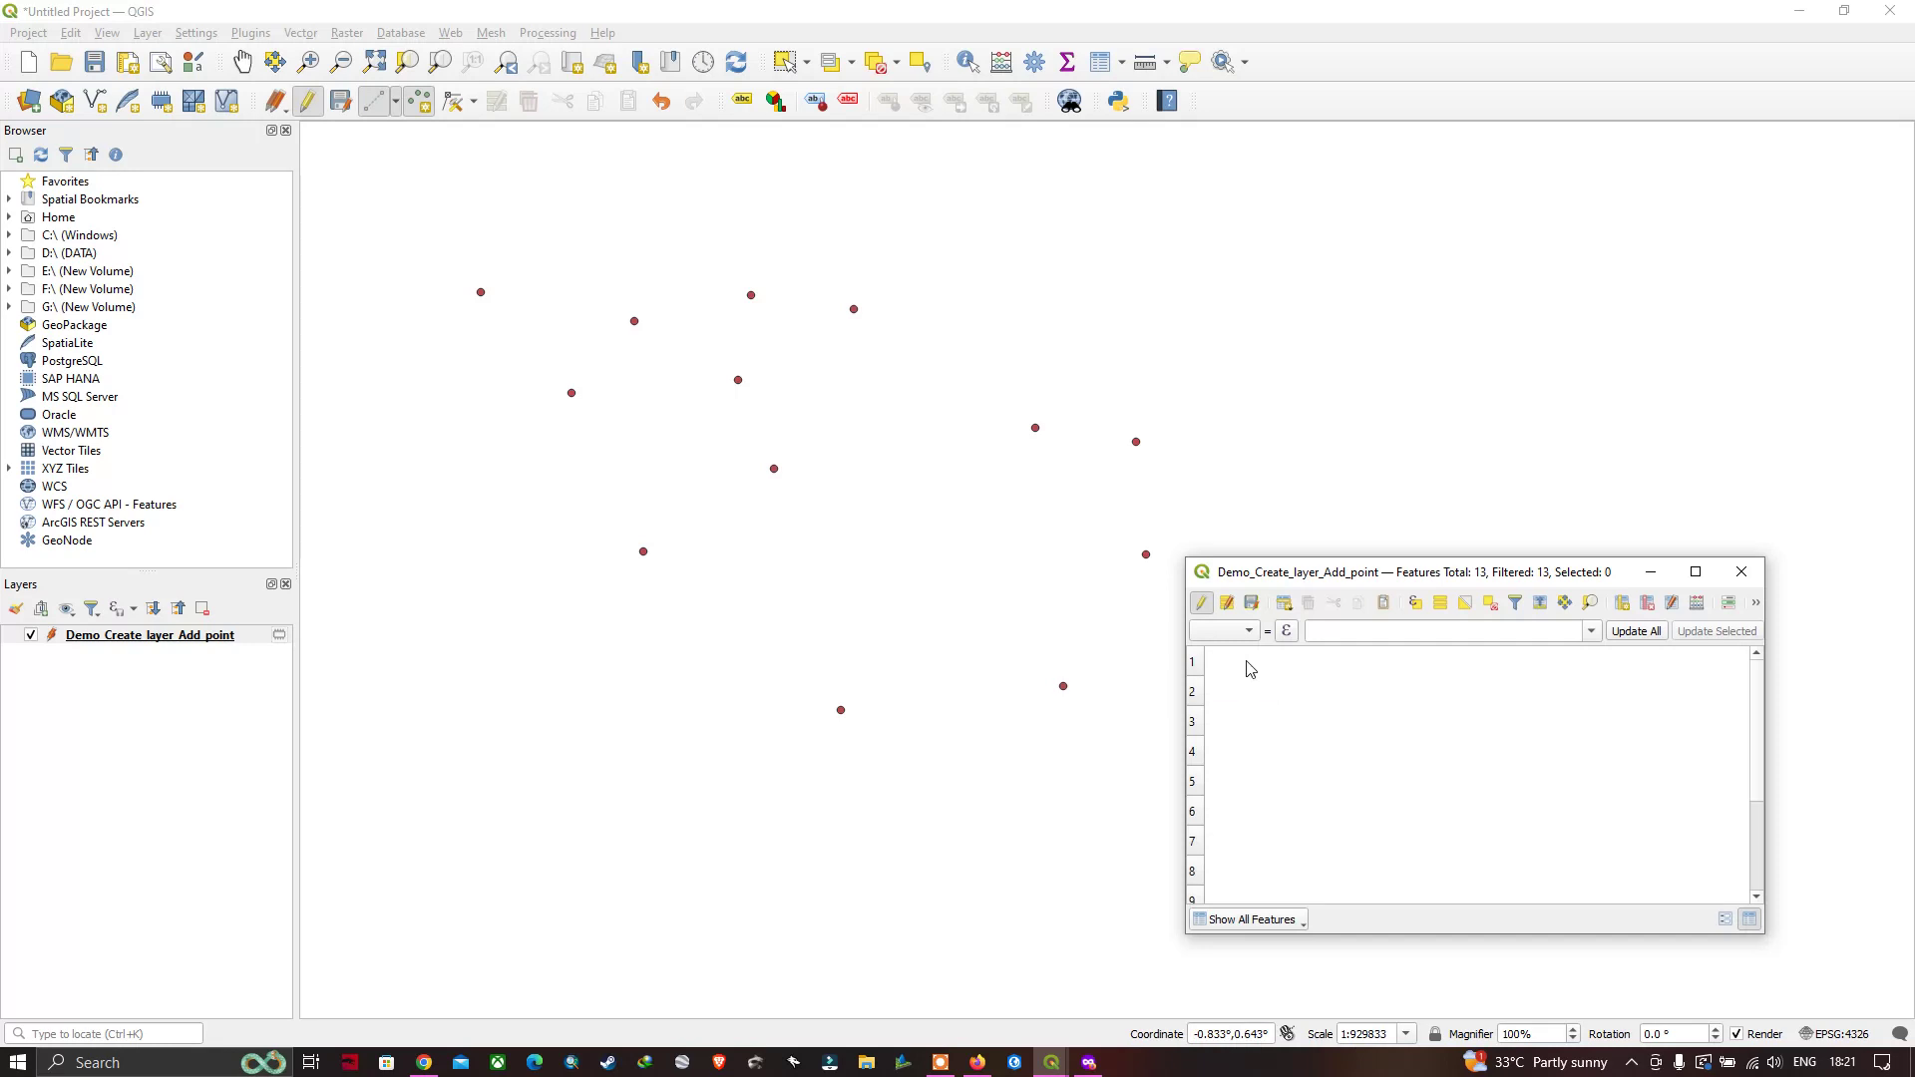
left_click(1744, 574)
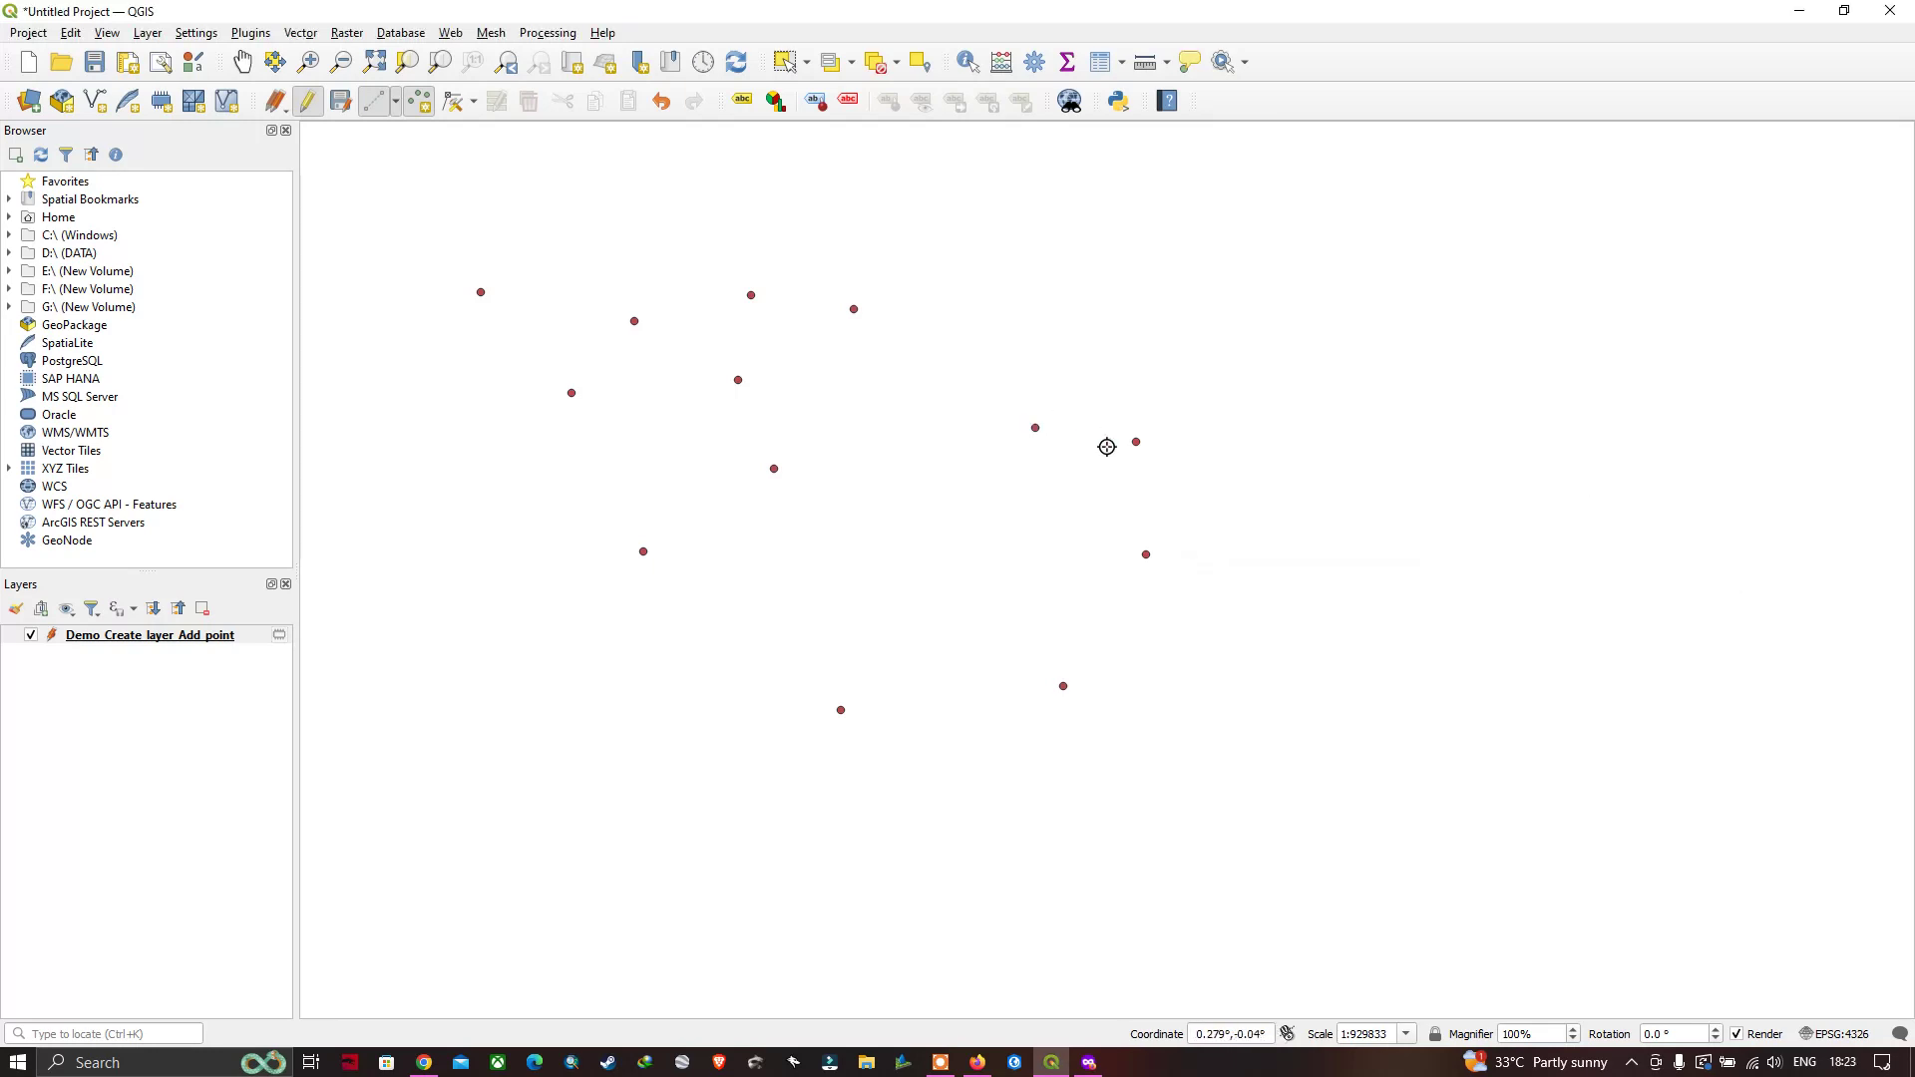
Step: Identify the two easternmost points on the map and expand the derived attributes of the lower one
left_click(973, 65)
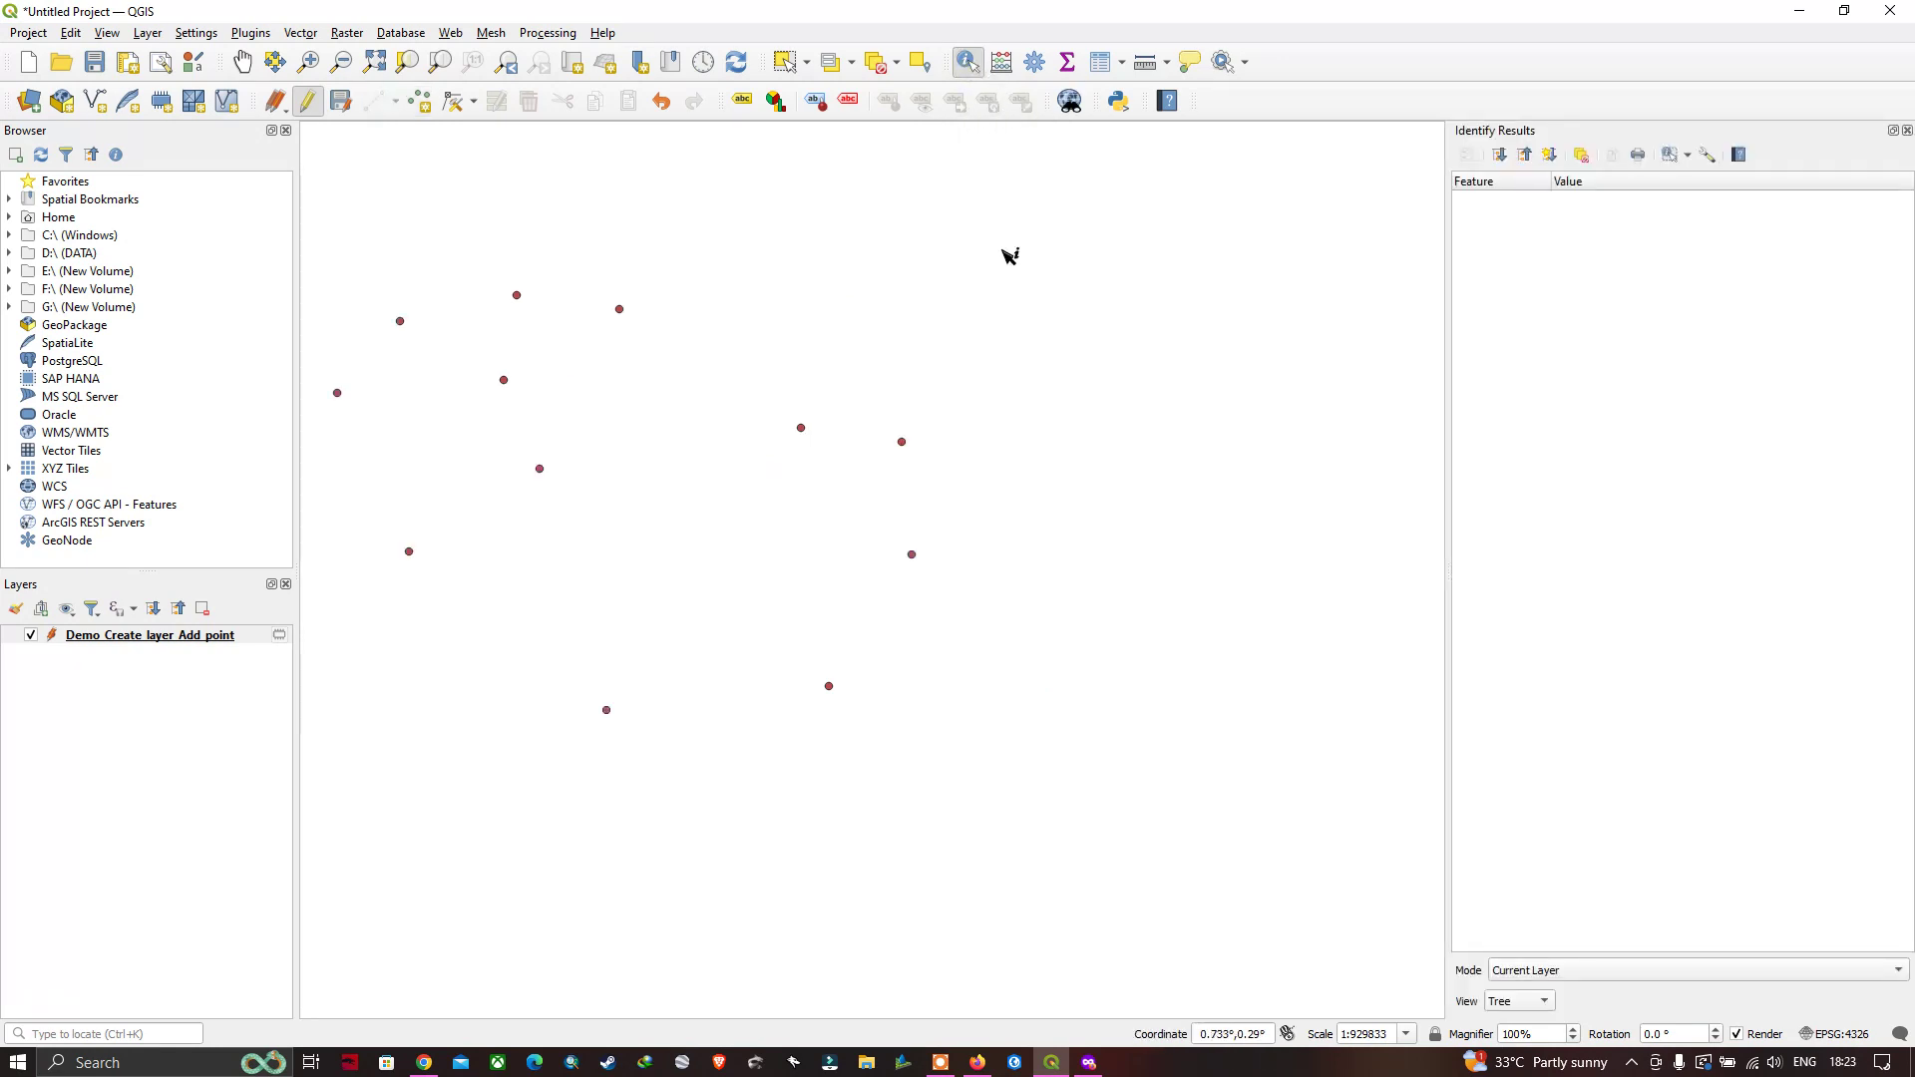
left_click(903, 442)
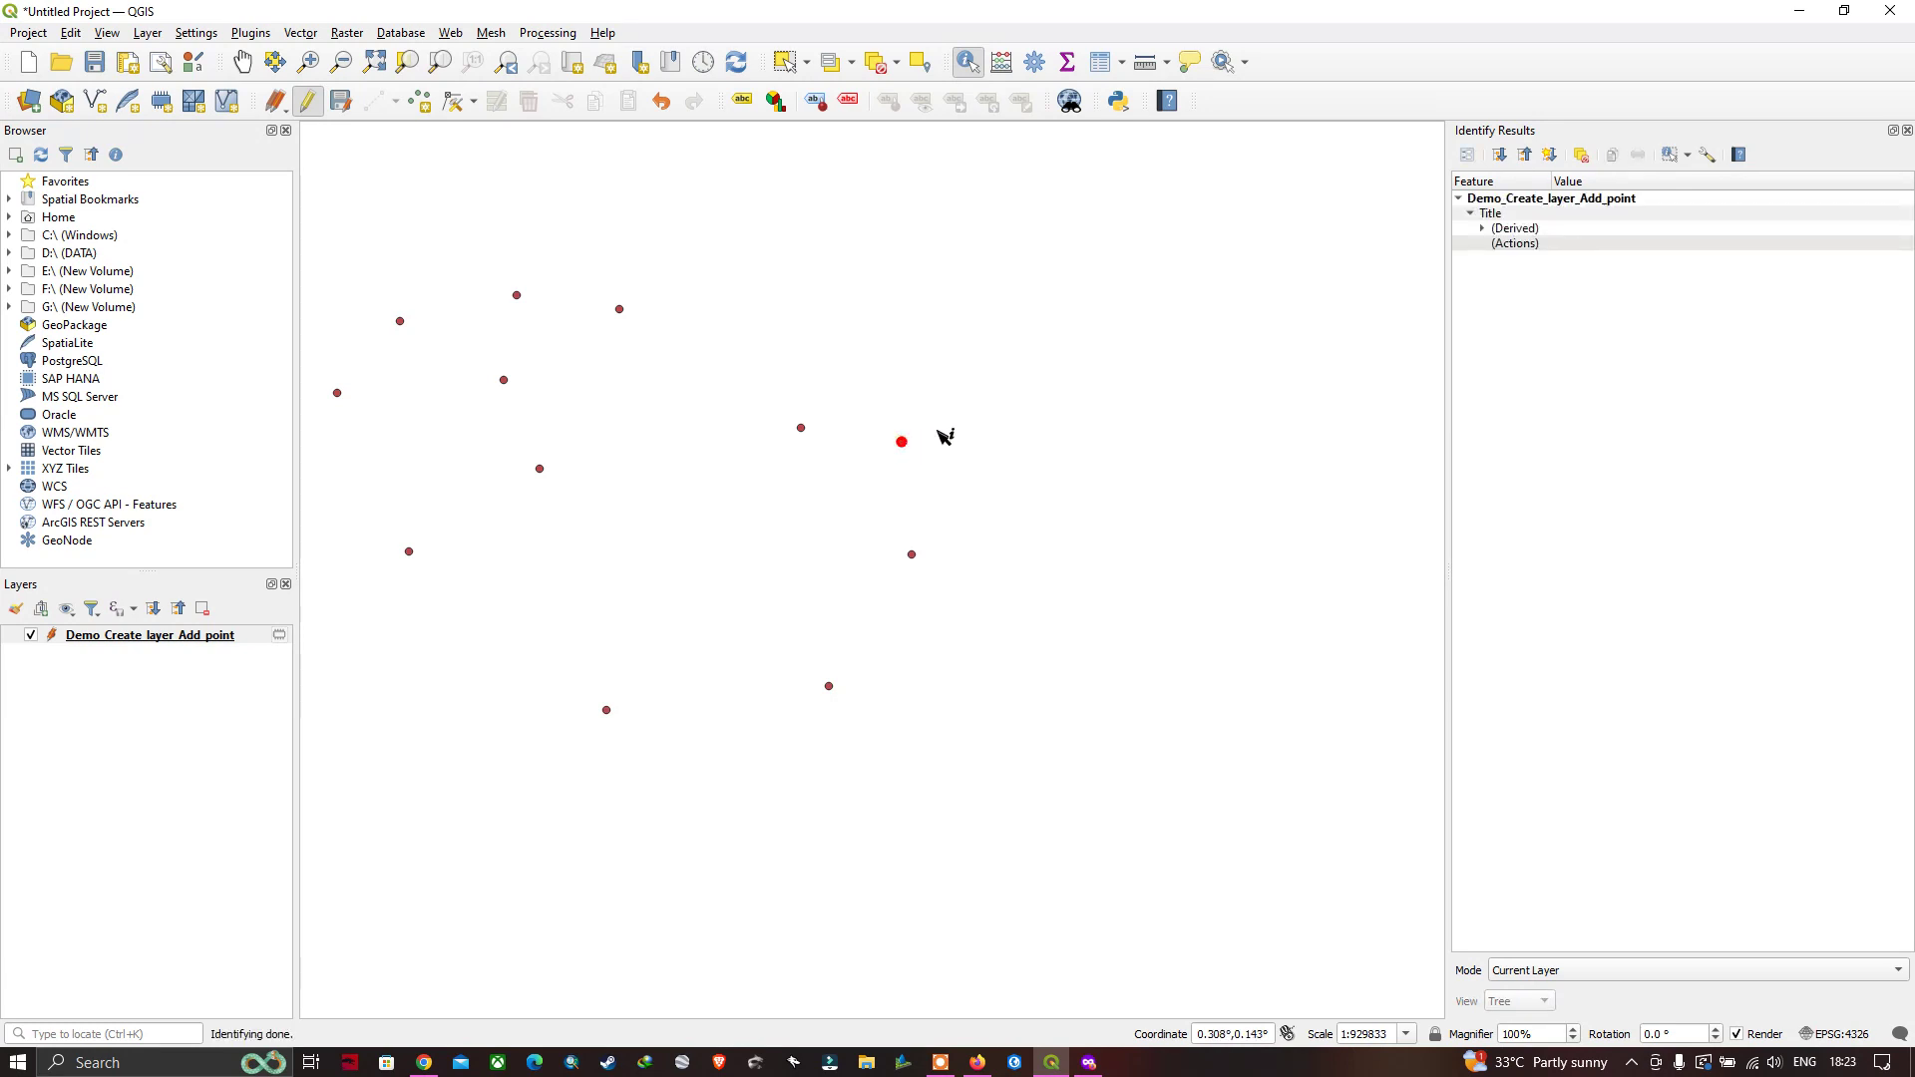
left_click(1470, 214)
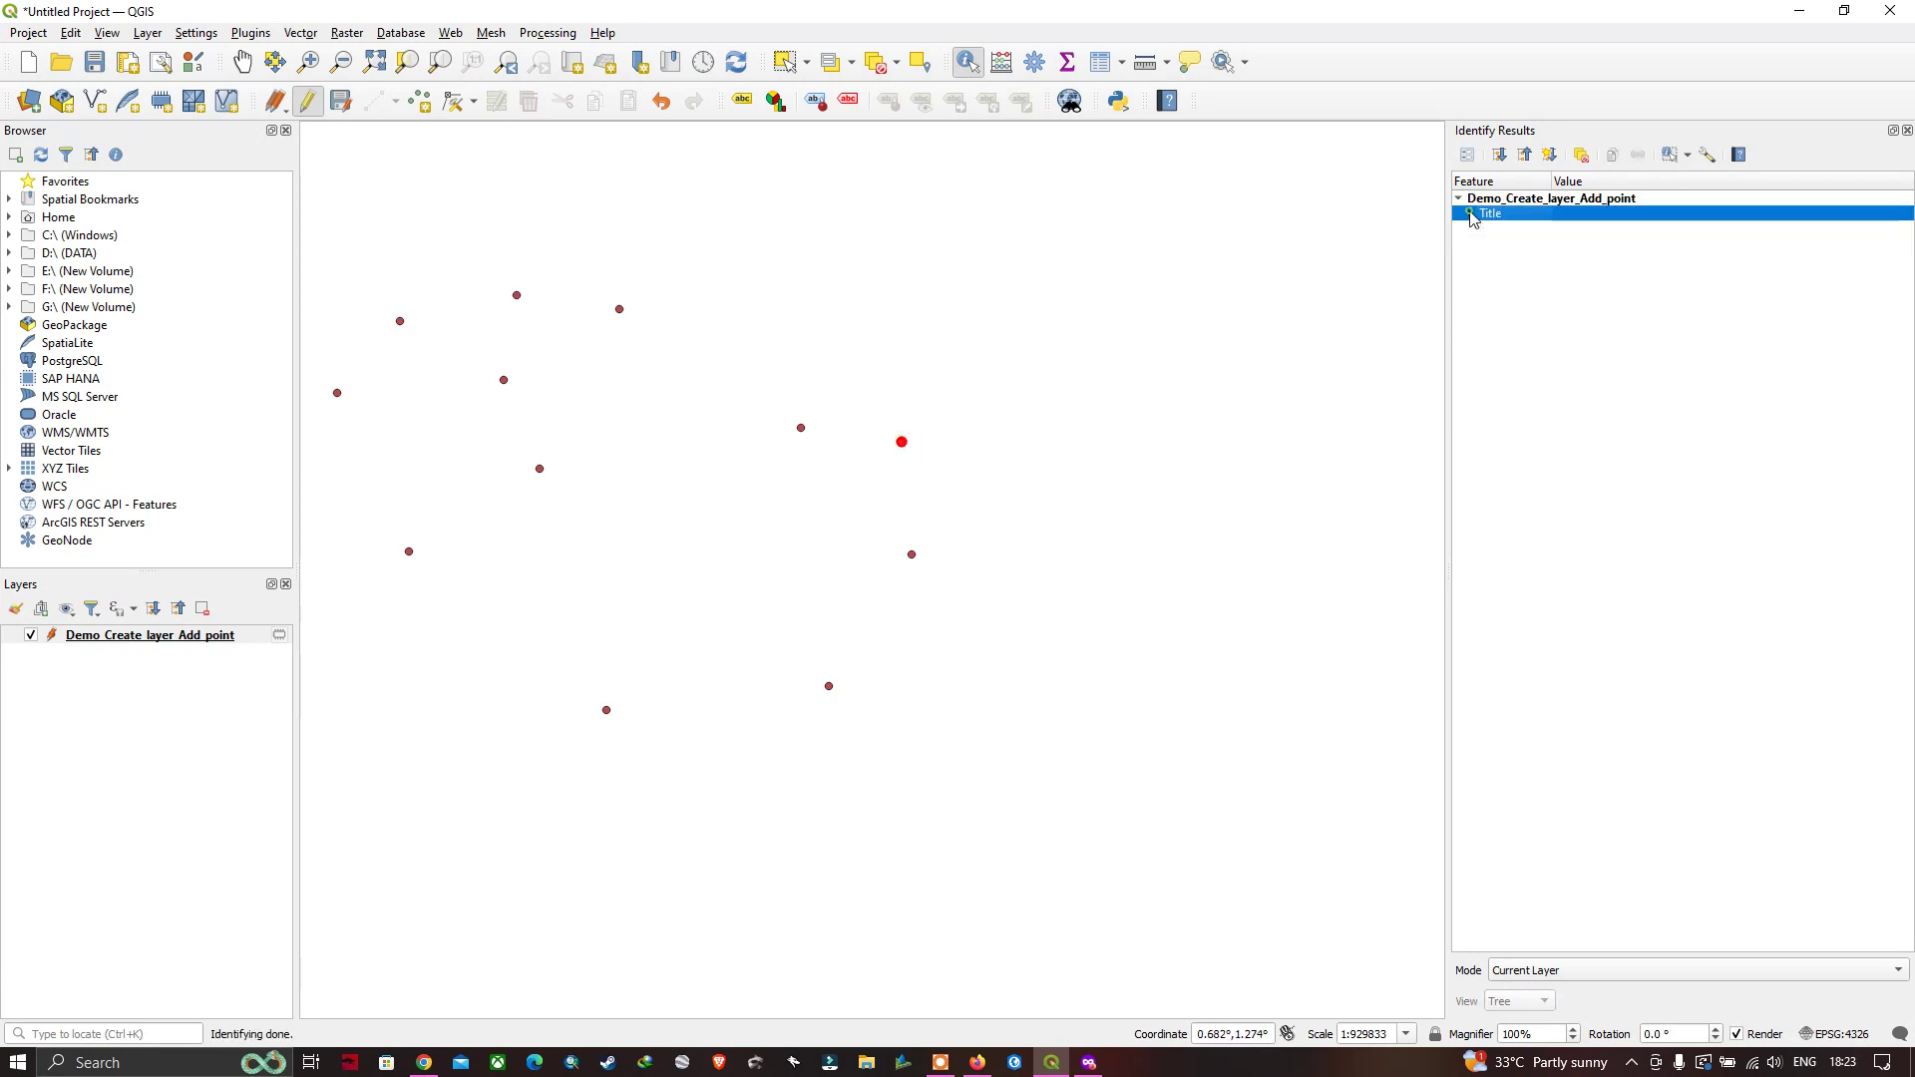
left_click(1471, 214)
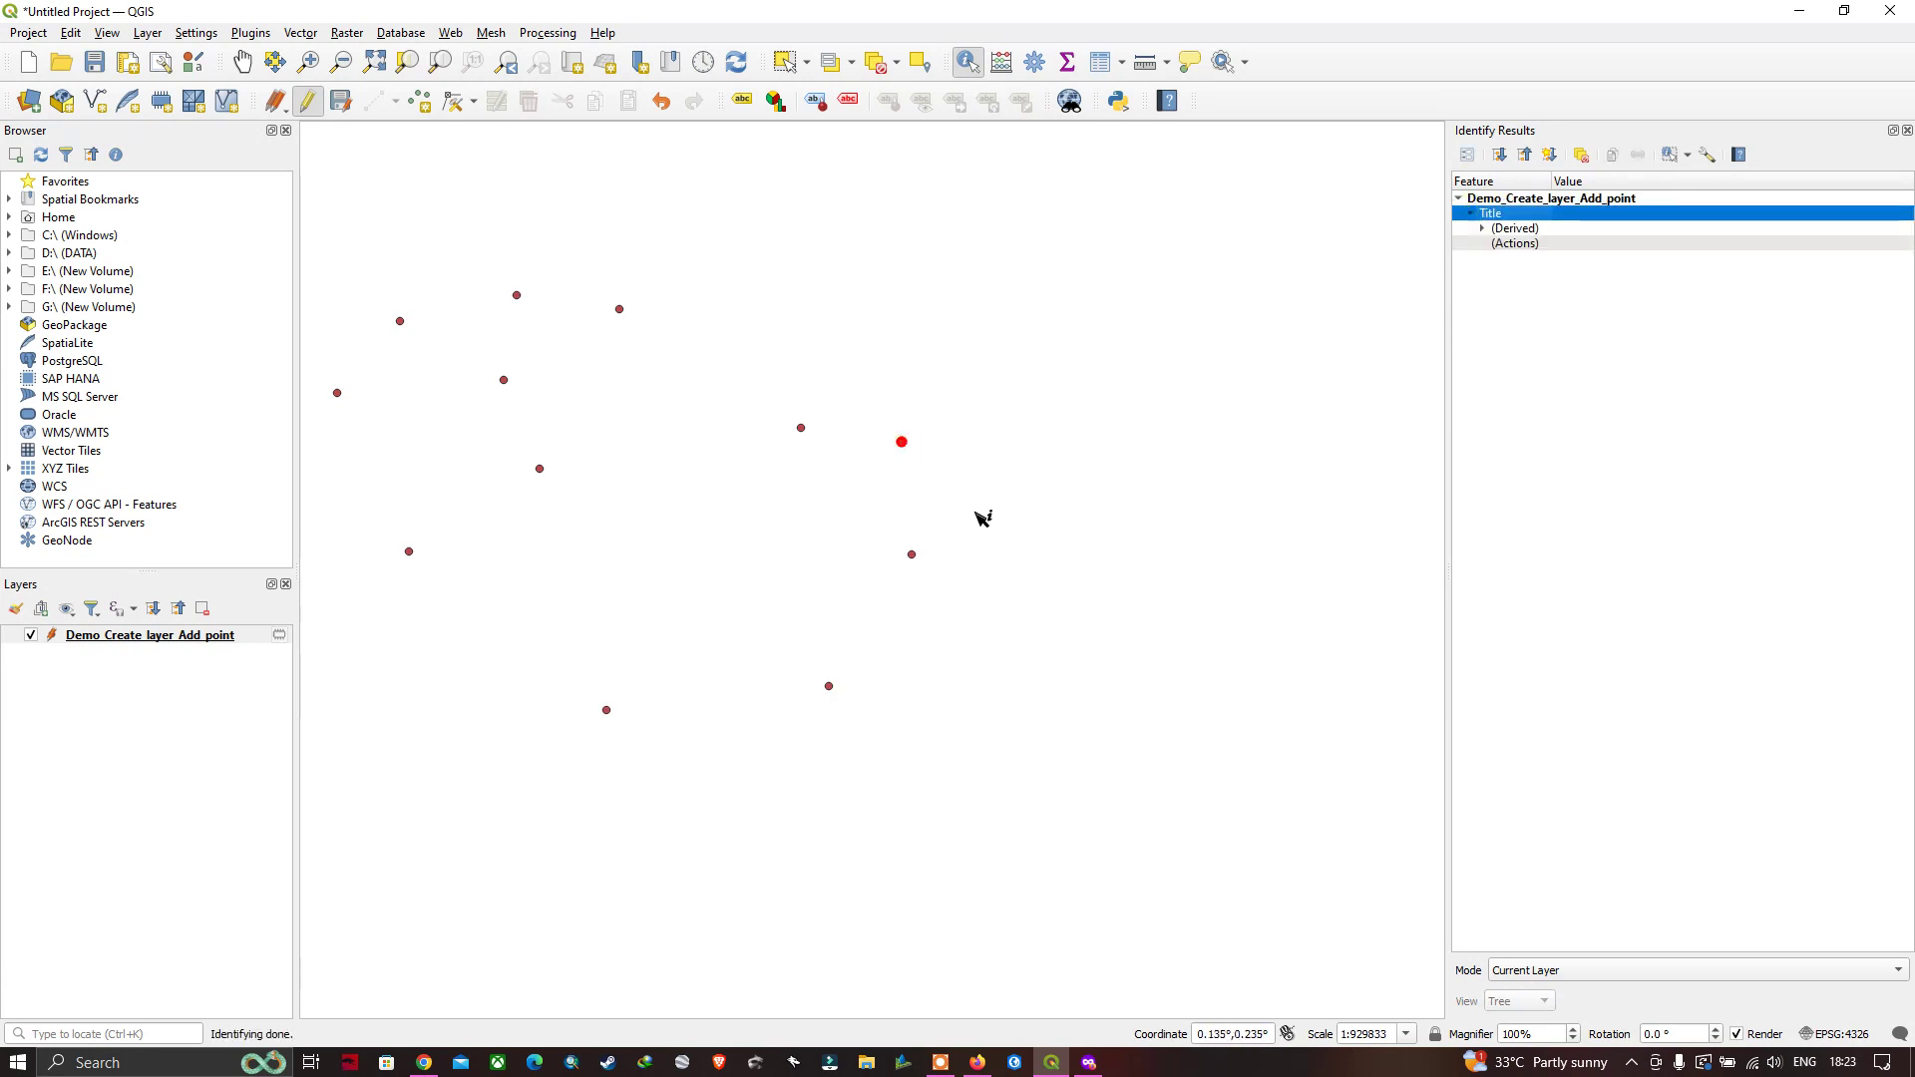
left_click(913, 556)
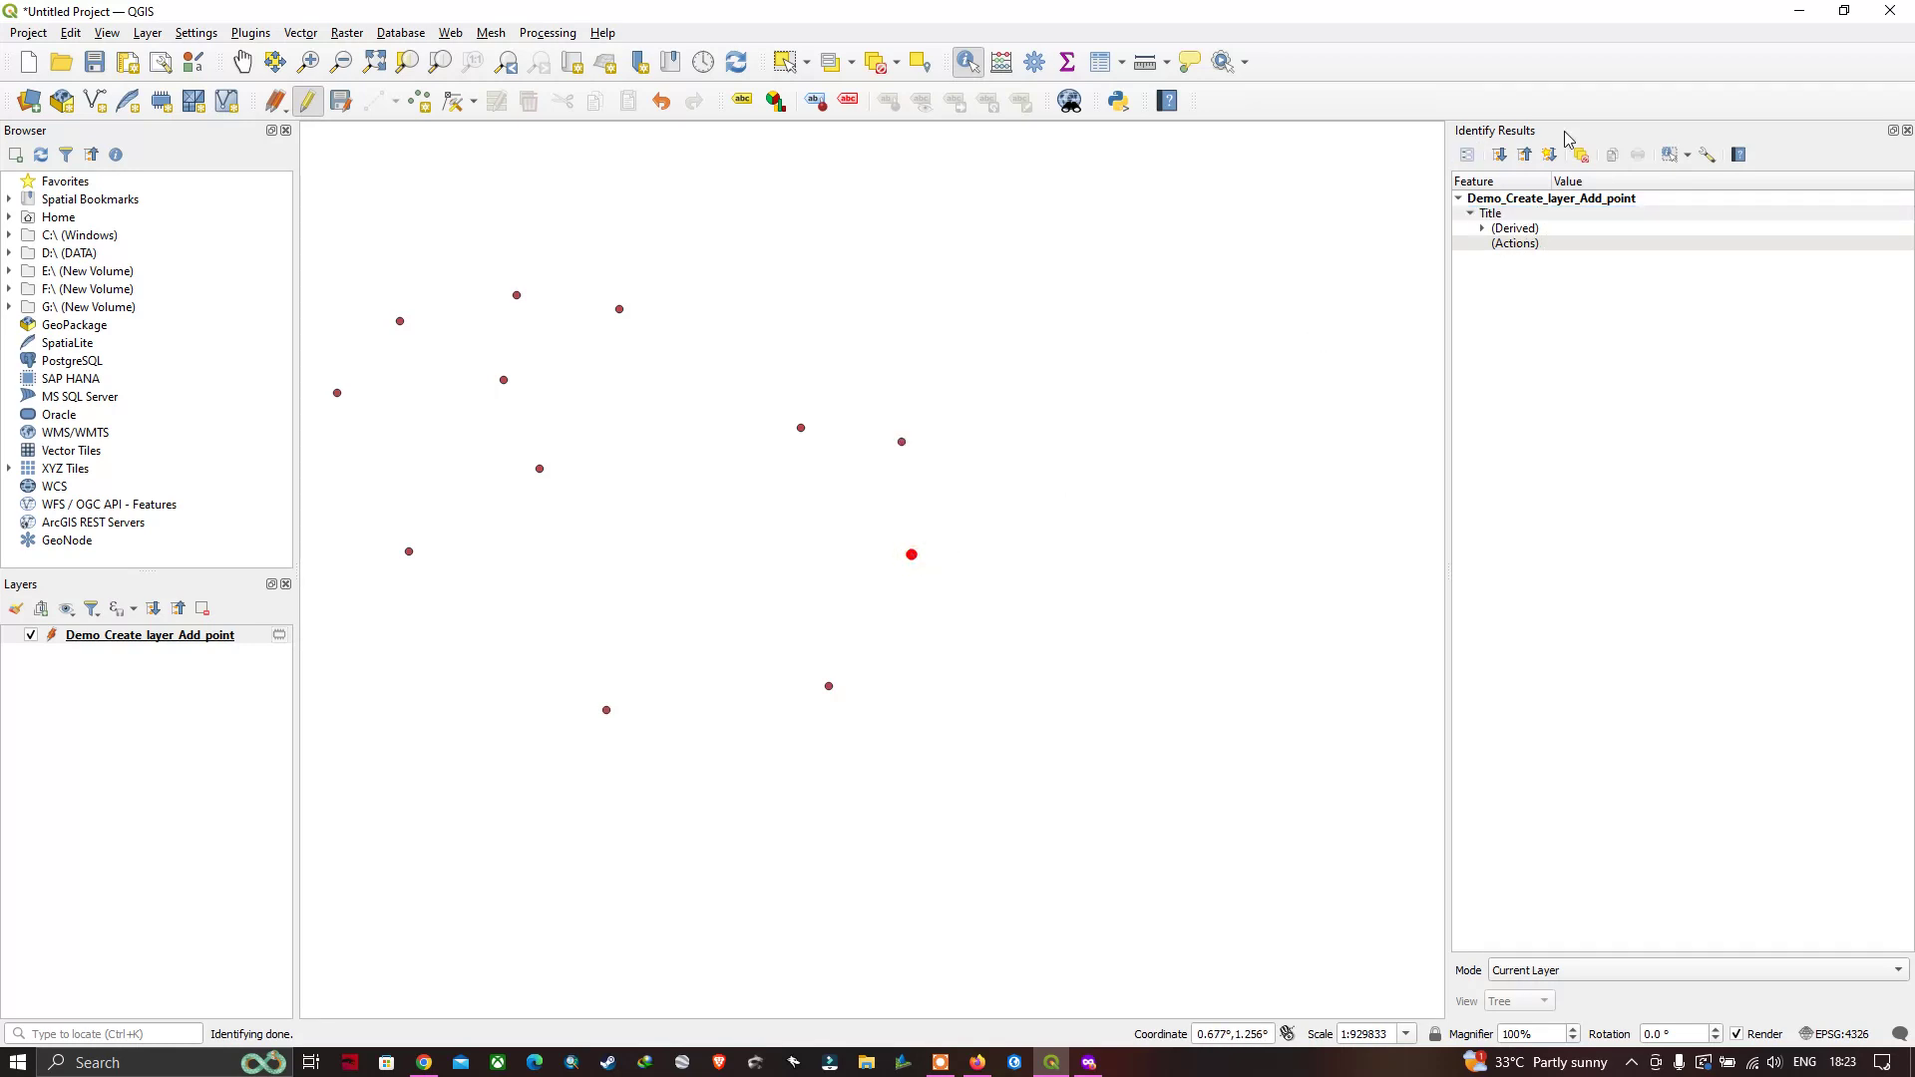
left_click(1484, 229)
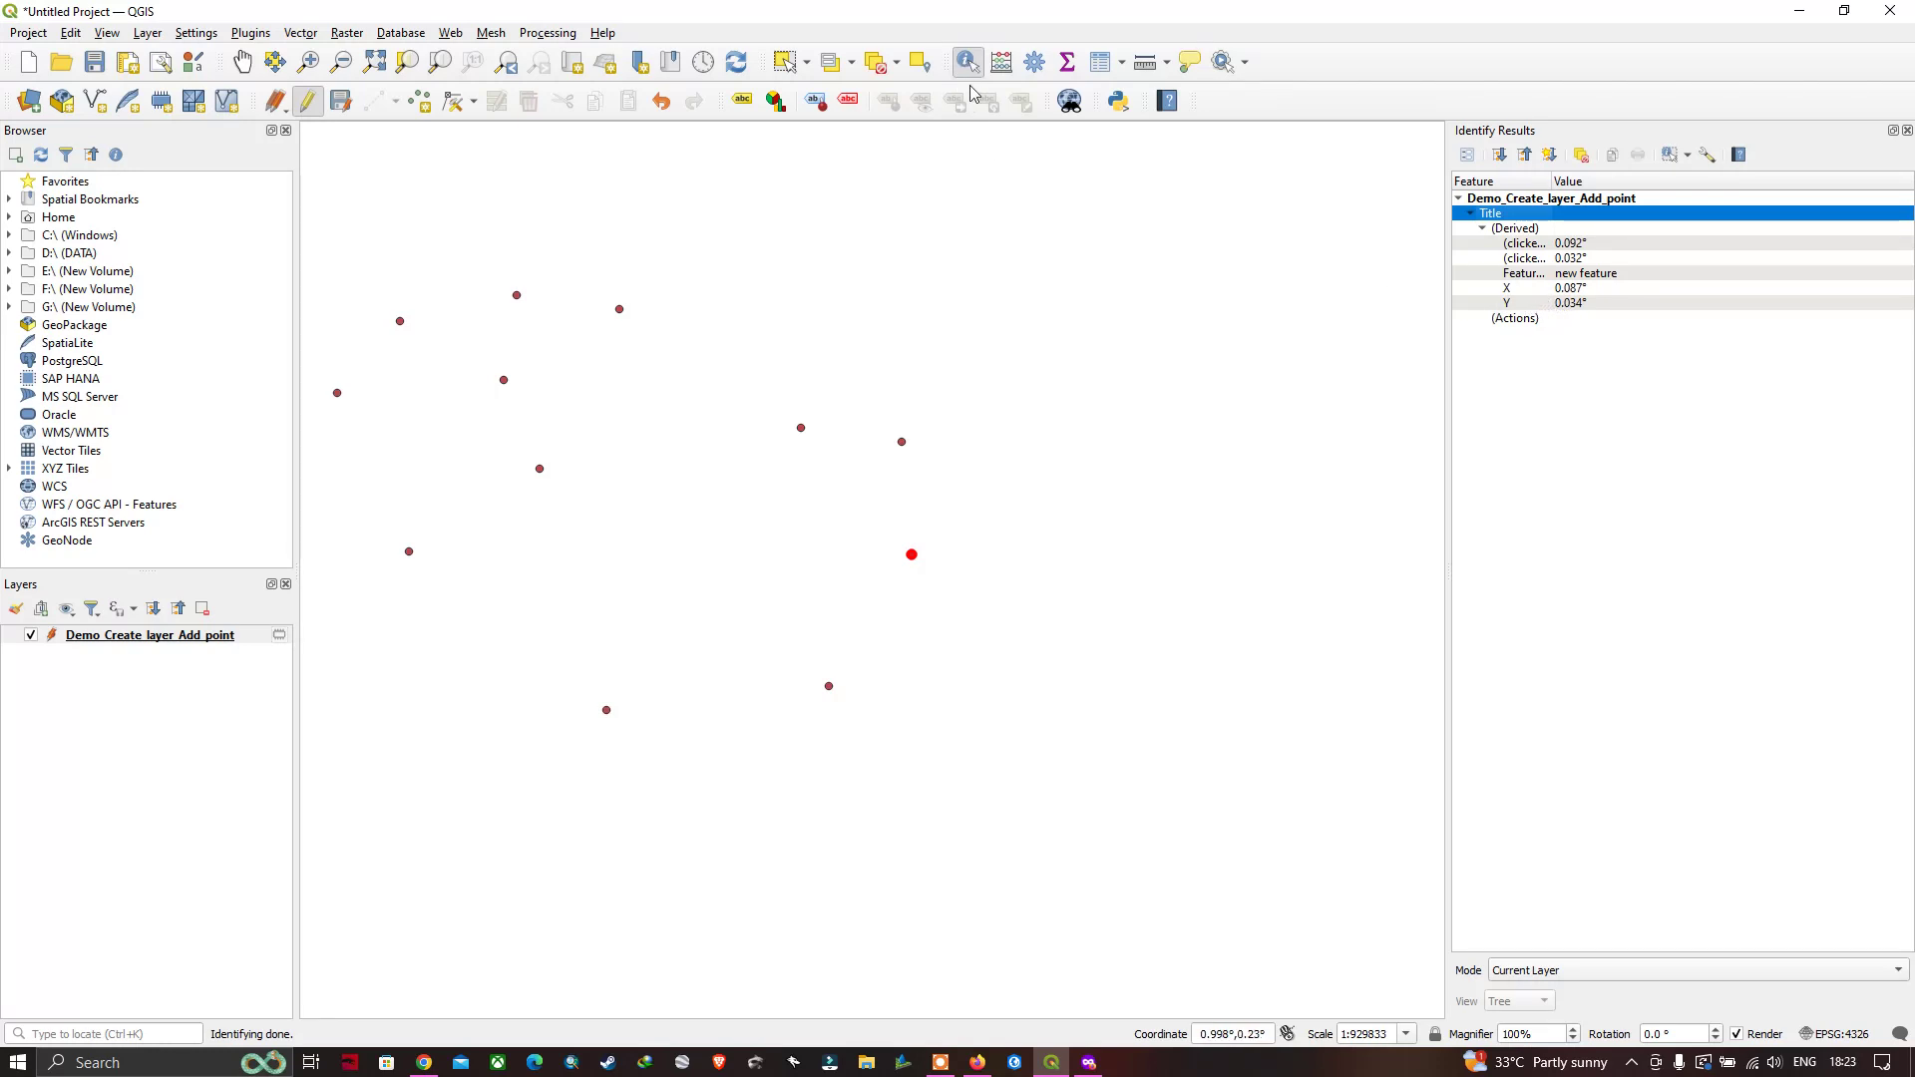
Step: Identify the point just west of the upper easternmost one and inspect its derived attributes
left_click(804, 429)
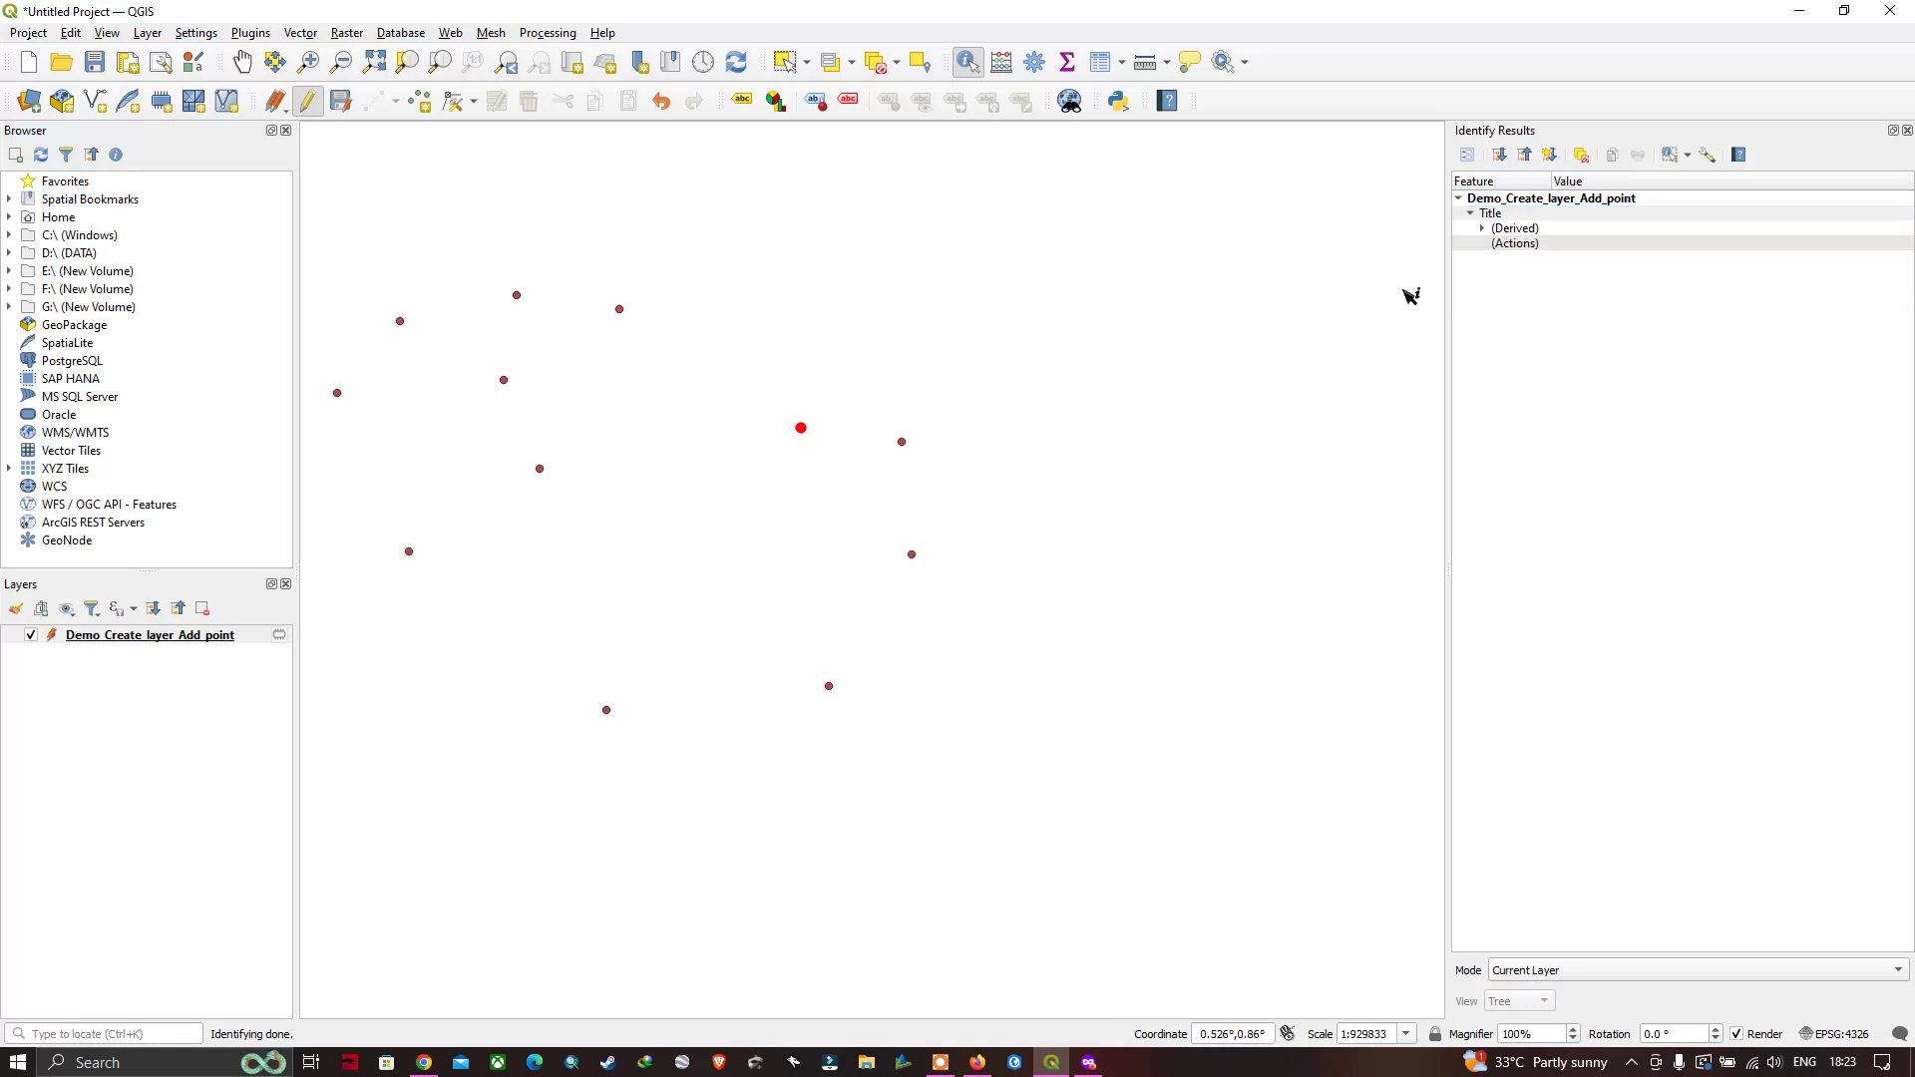
left_click(1484, 229)
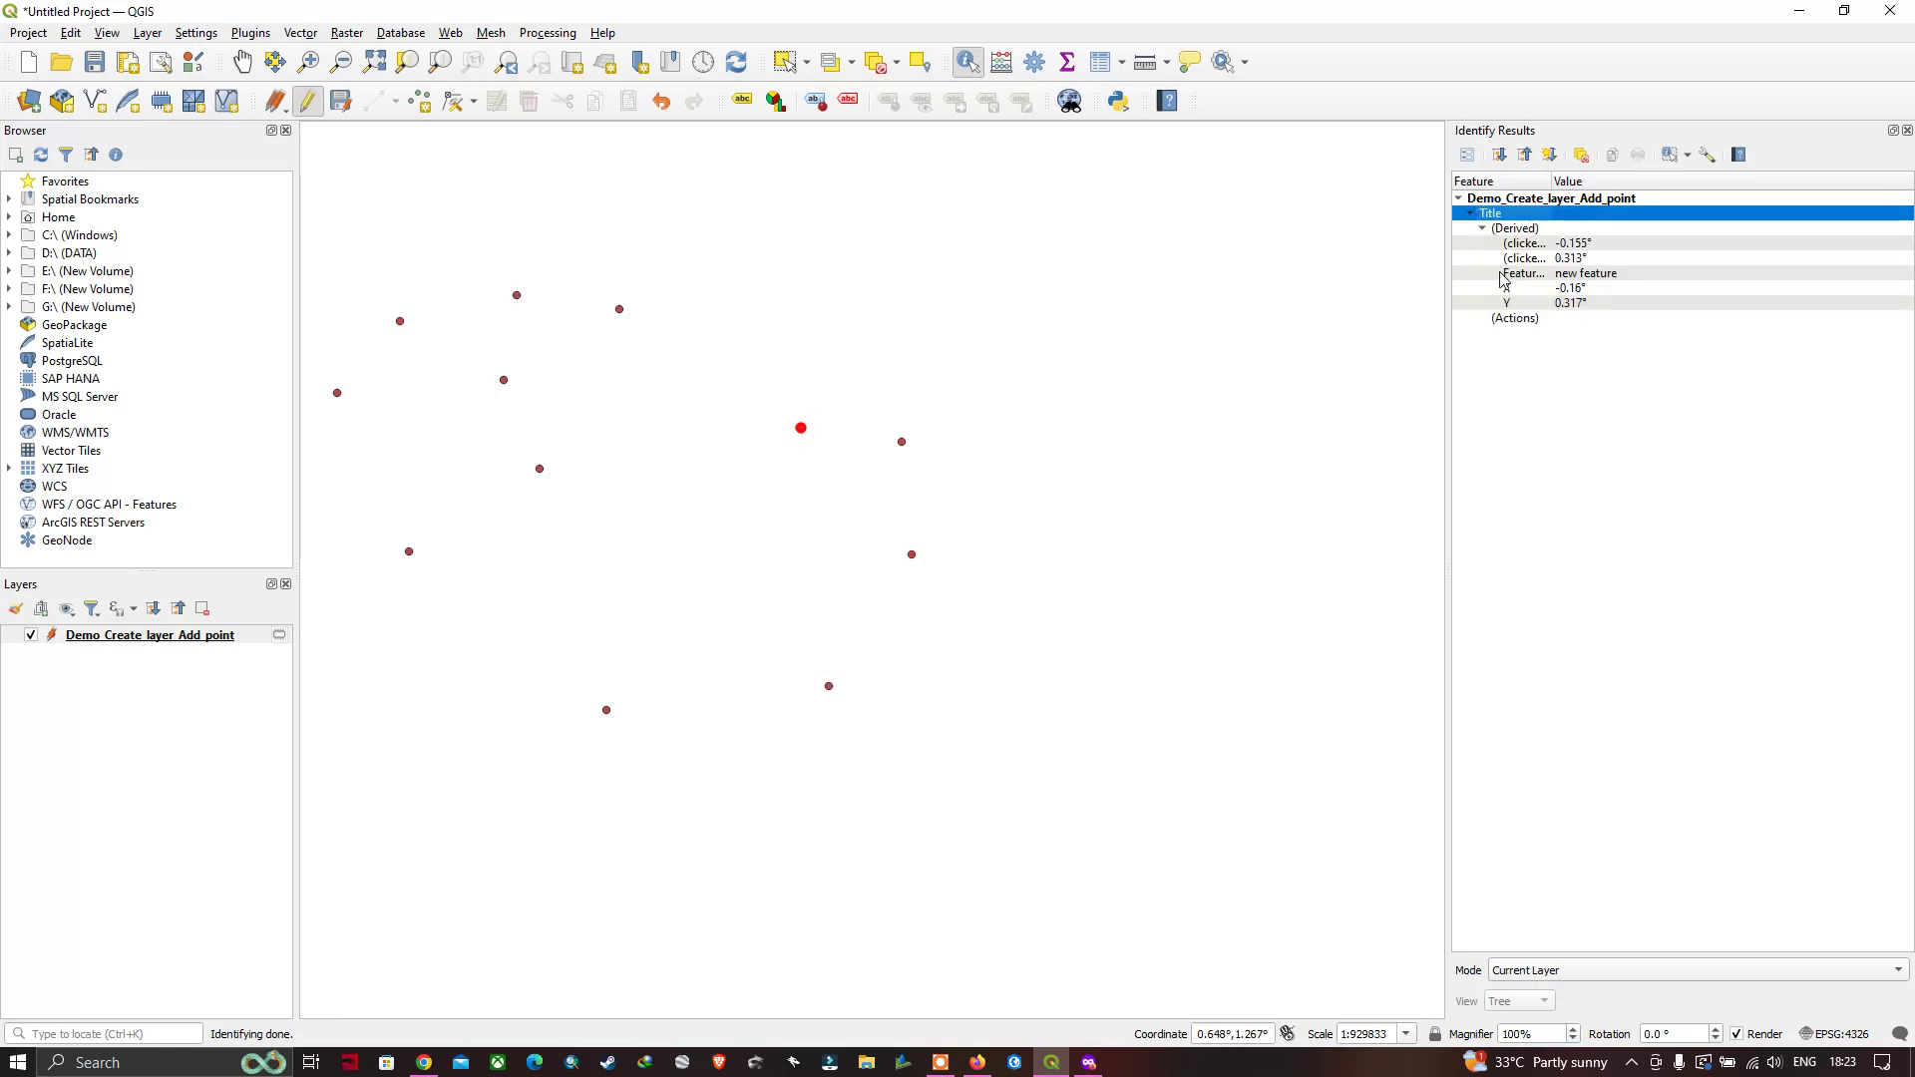
left_click(1483, 229)
left_click_drag(858, 552, 973, 551)
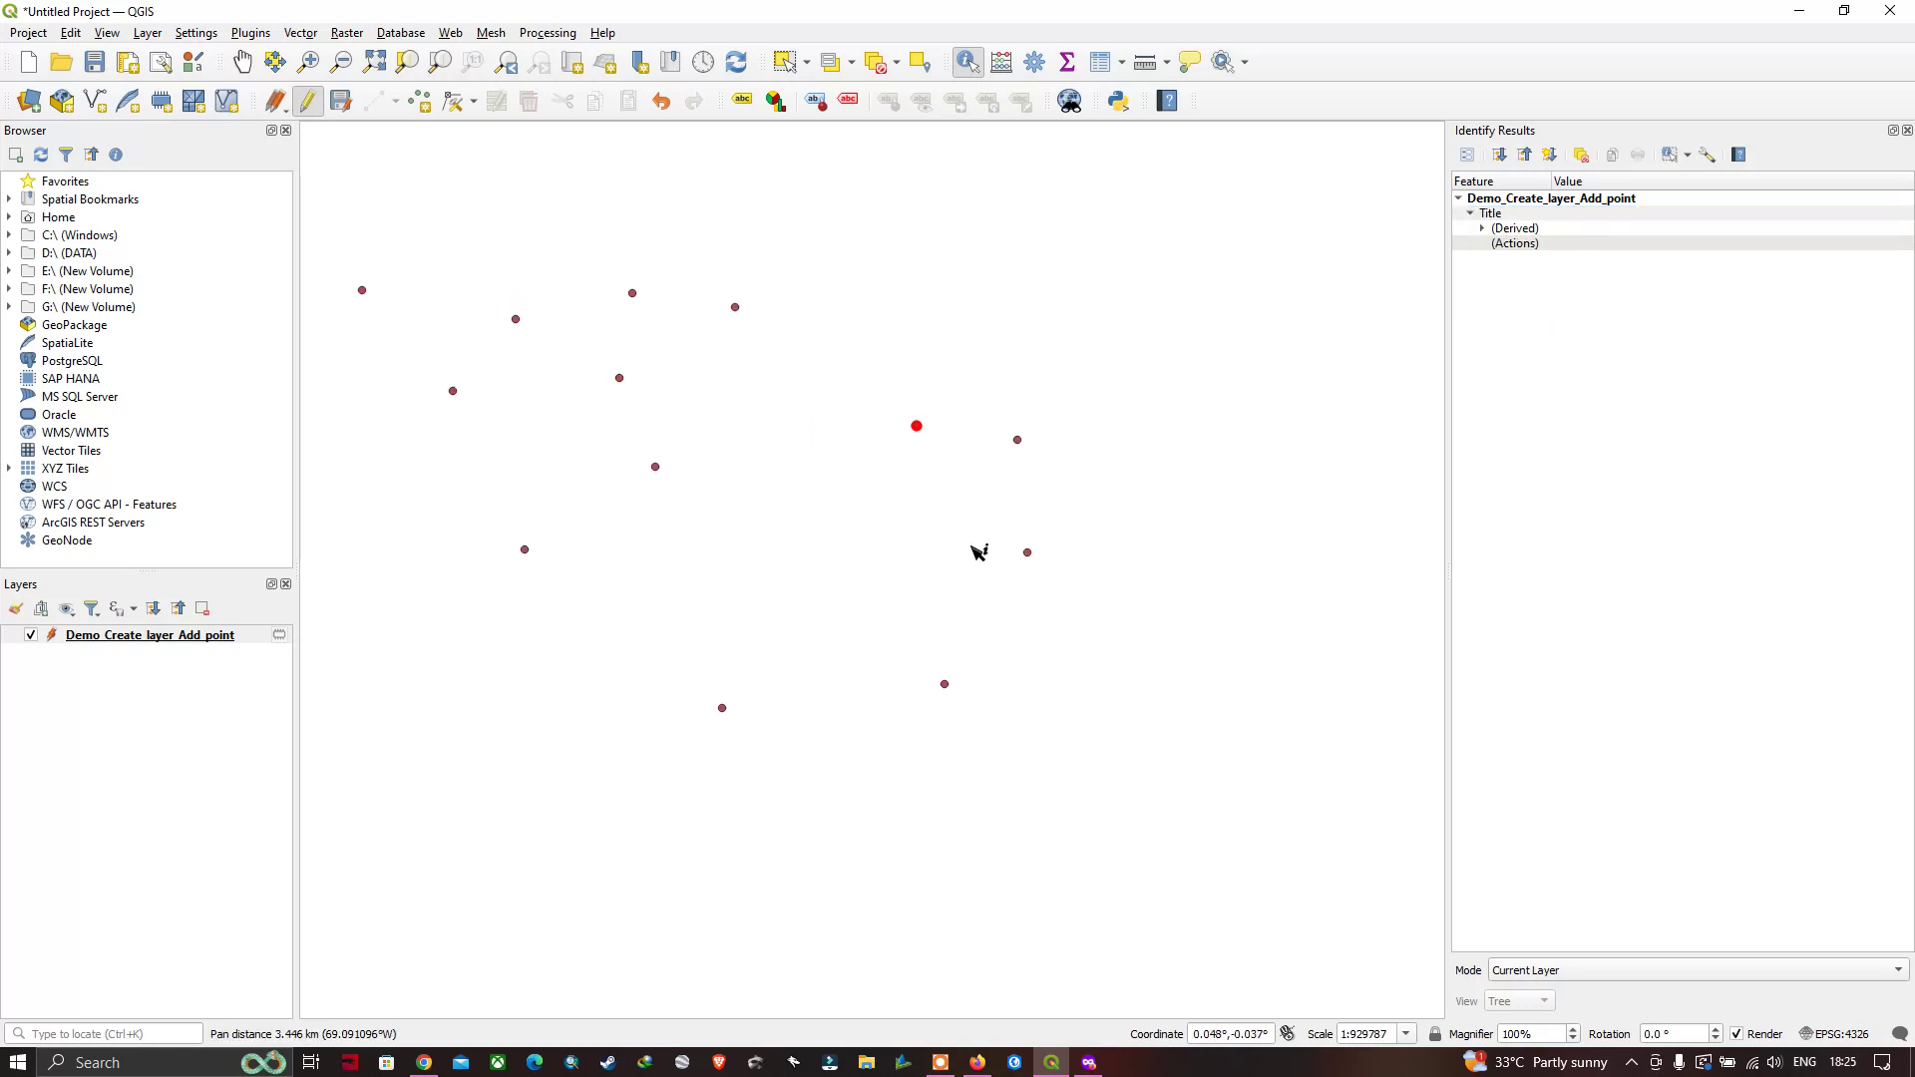